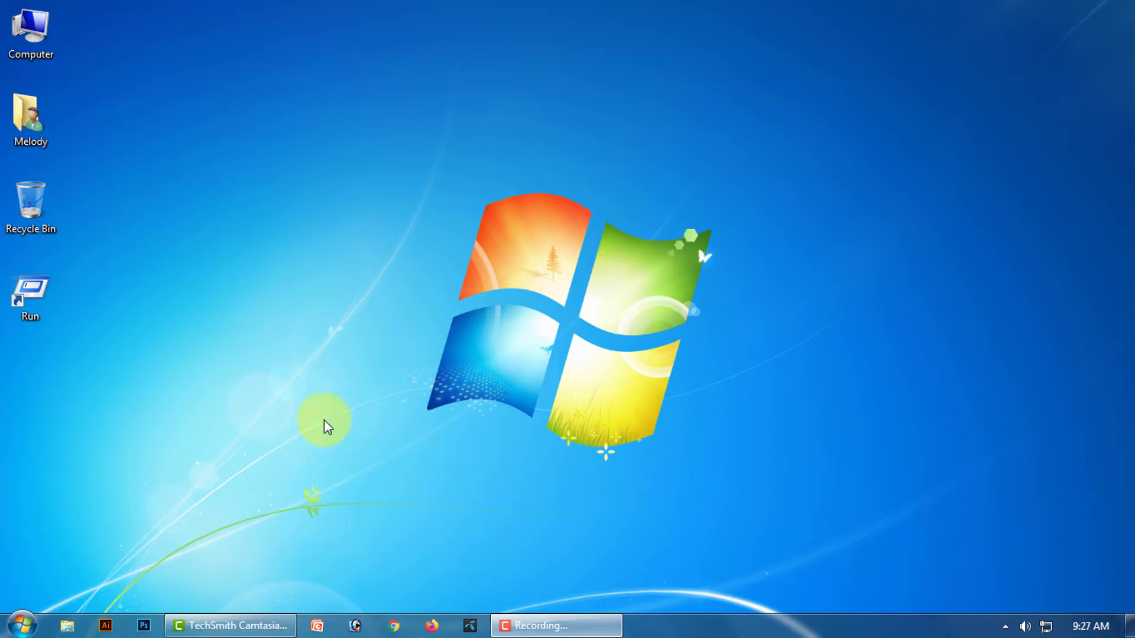
Create a new Microsoft Office Excel Worksheet file on the desktop, keeping its default name
right_click(302, 381)
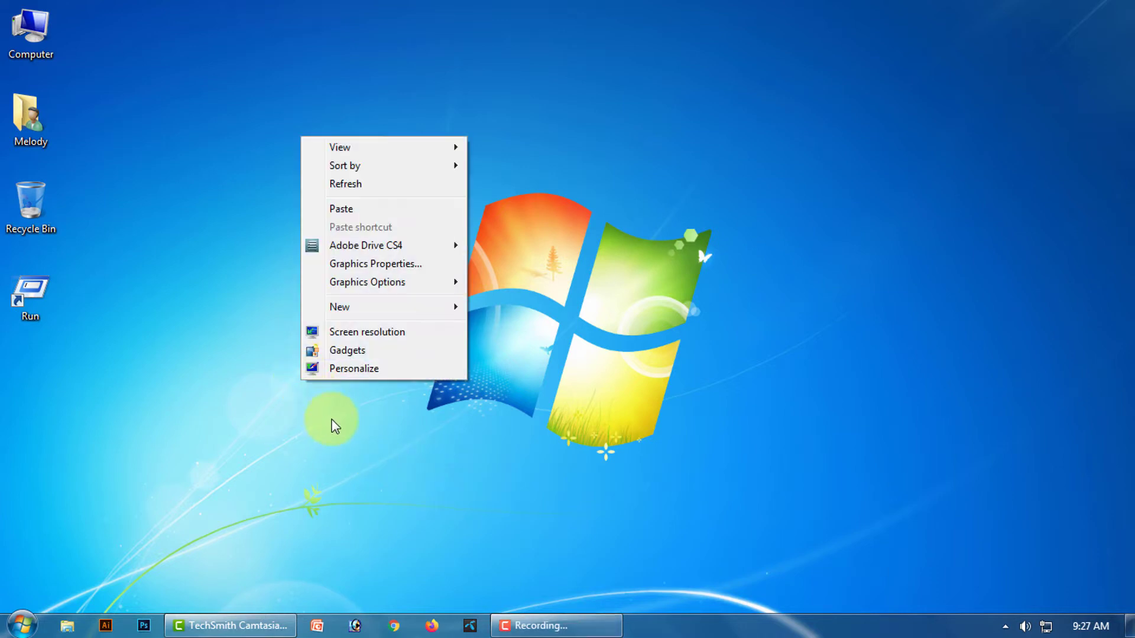
mouse_move(356, 308)
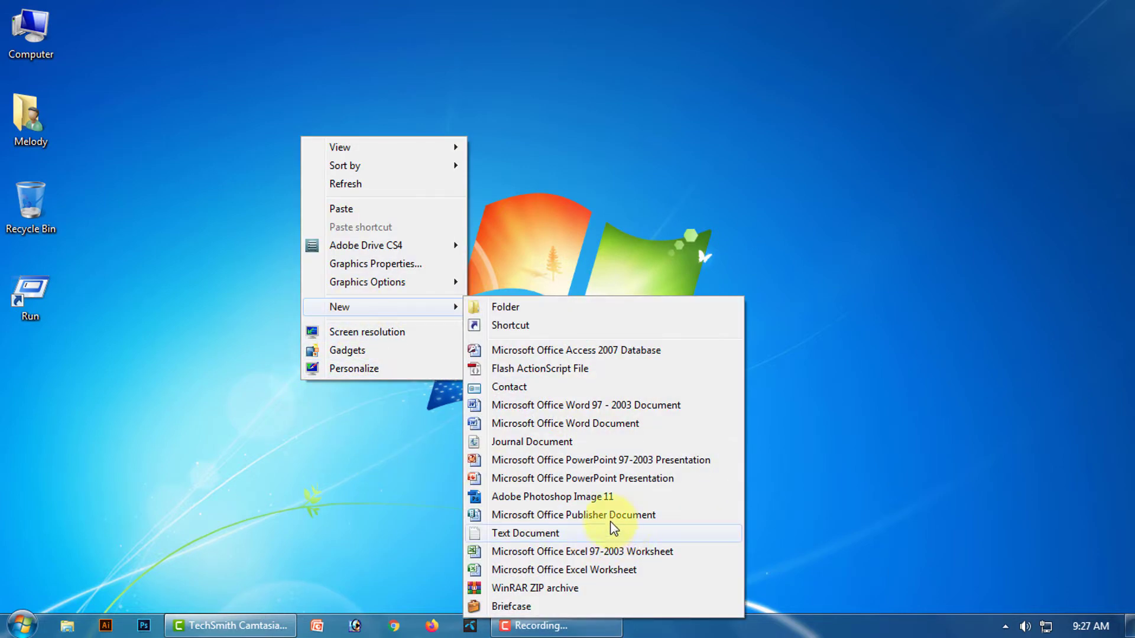
left_click(597, 570)
key("Return")
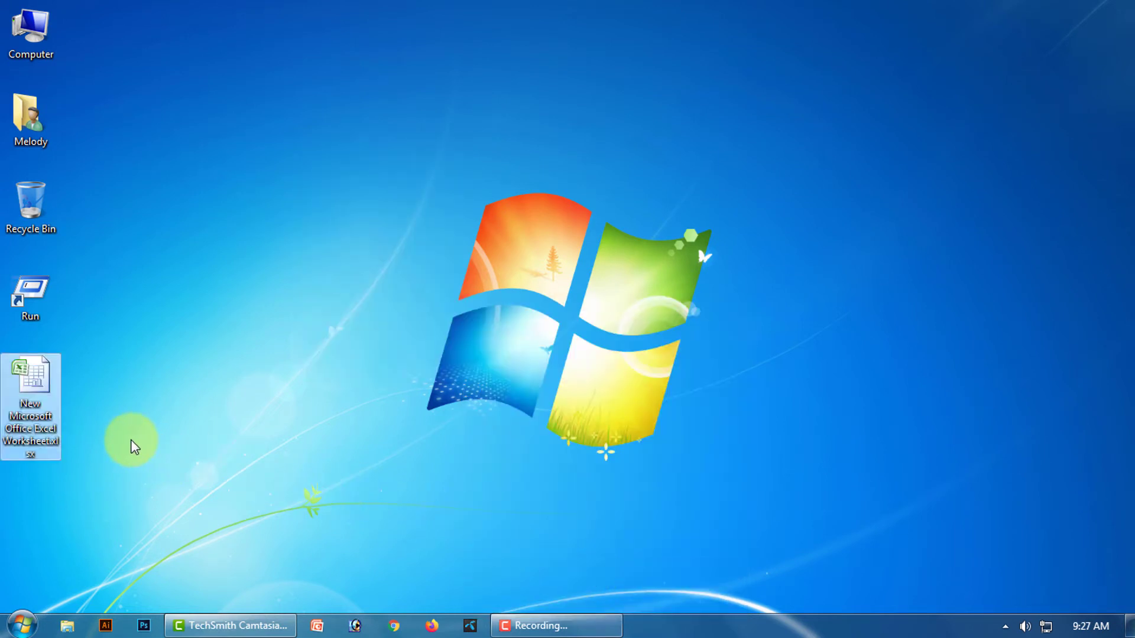
Rename the new Excel worksheet file on the desktop as "MS Excel part 02.xlsx"
right_click(27, 407)
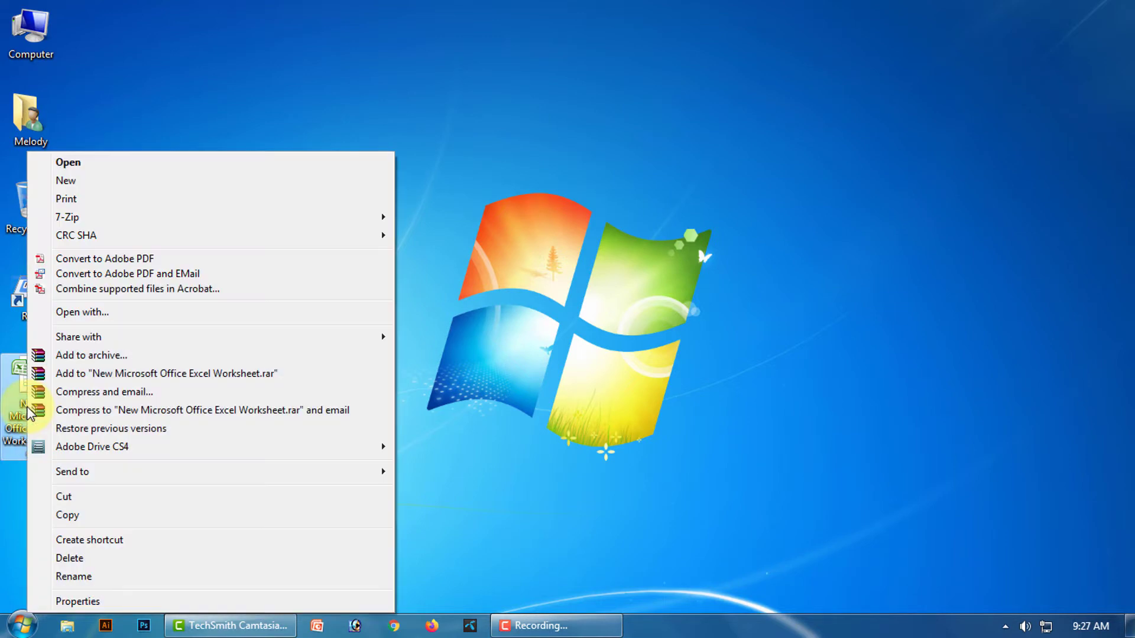
left_click(66, 578)
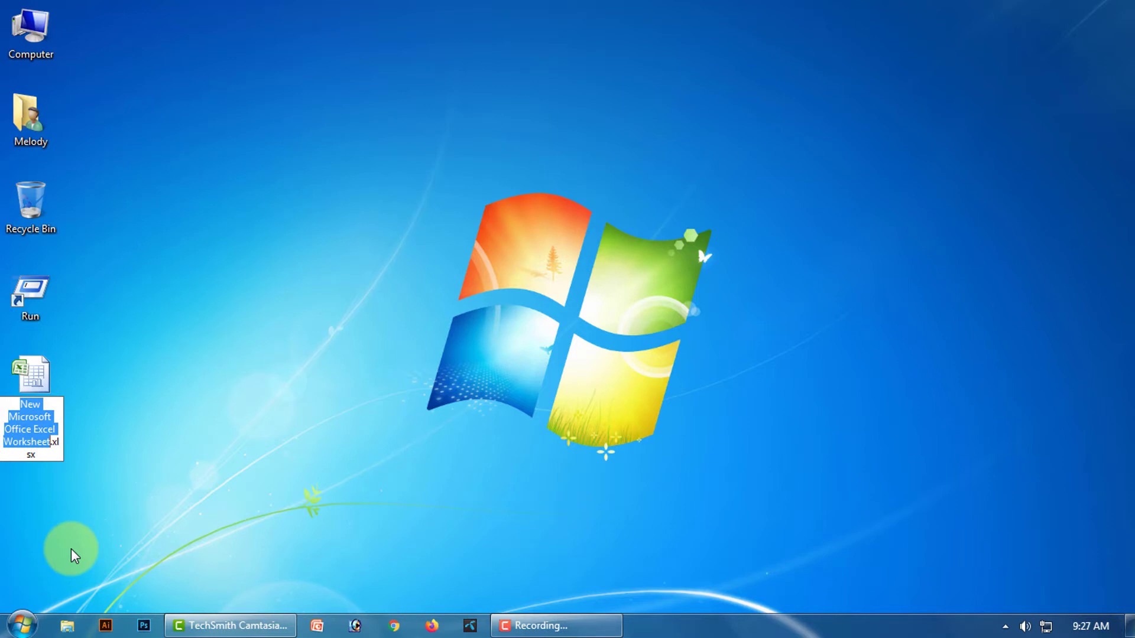
type("MS ")
type("Exce")
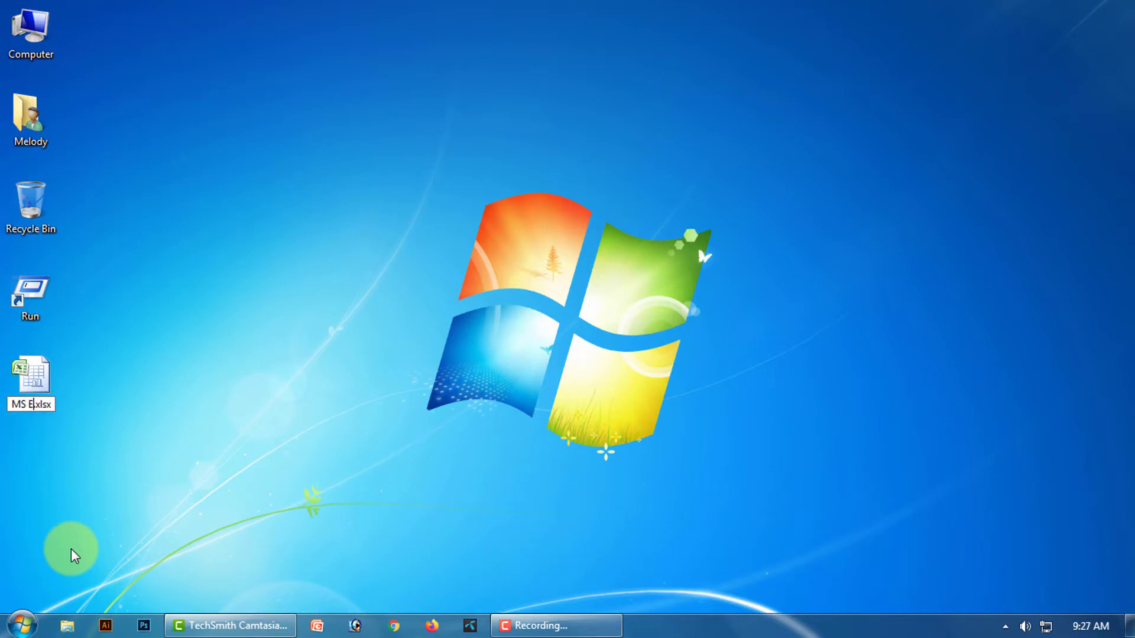
type("l part 02")
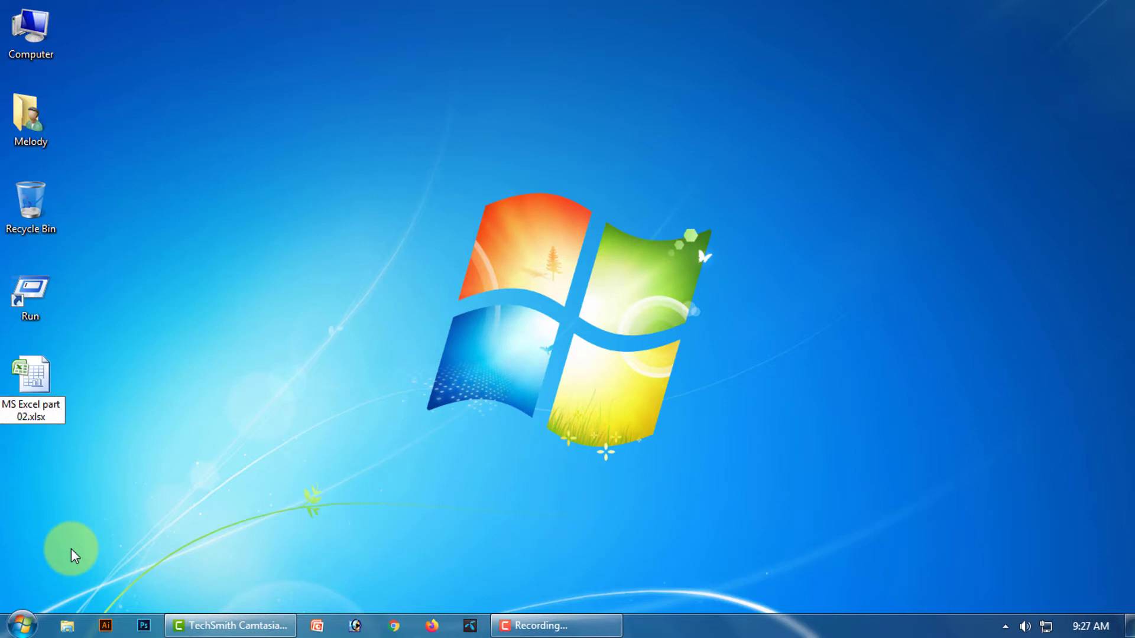
key("Return")
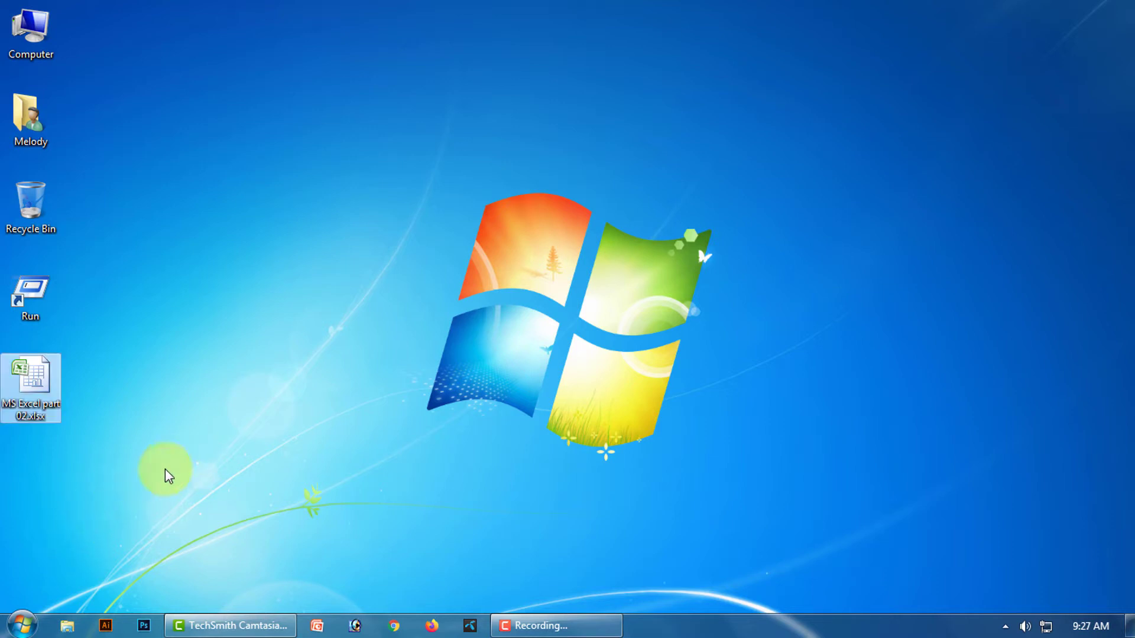
Open the MS Excel part 02 workbook and enlarge its view with a wider workbook window and 160% zoom
double_click(32, 381)
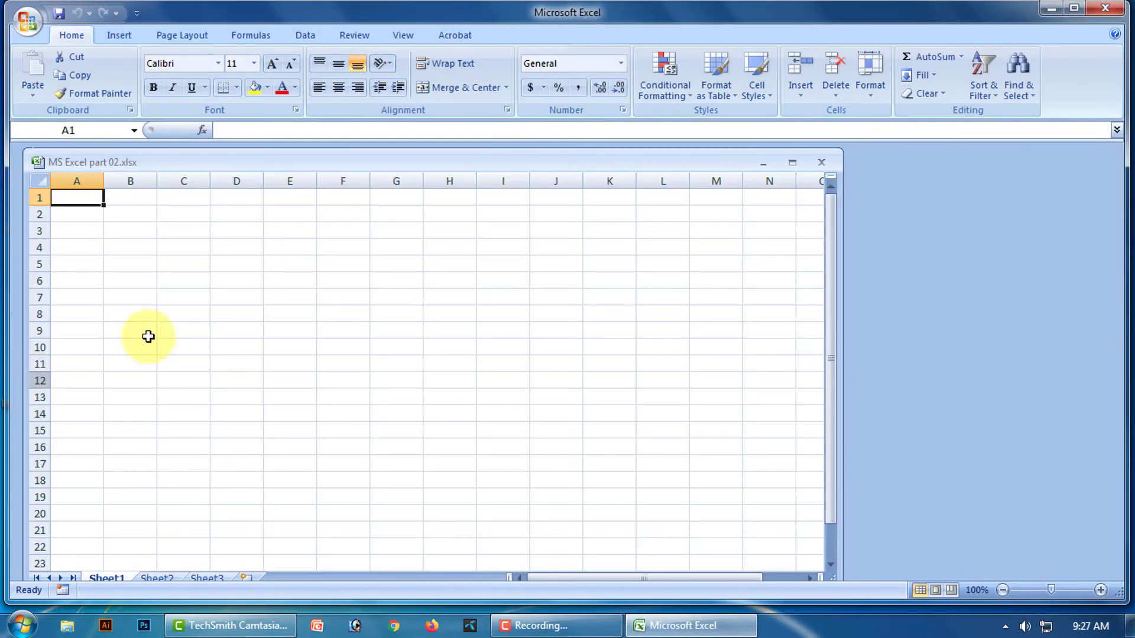
left_click_drag(841, 355, 1117, 354)
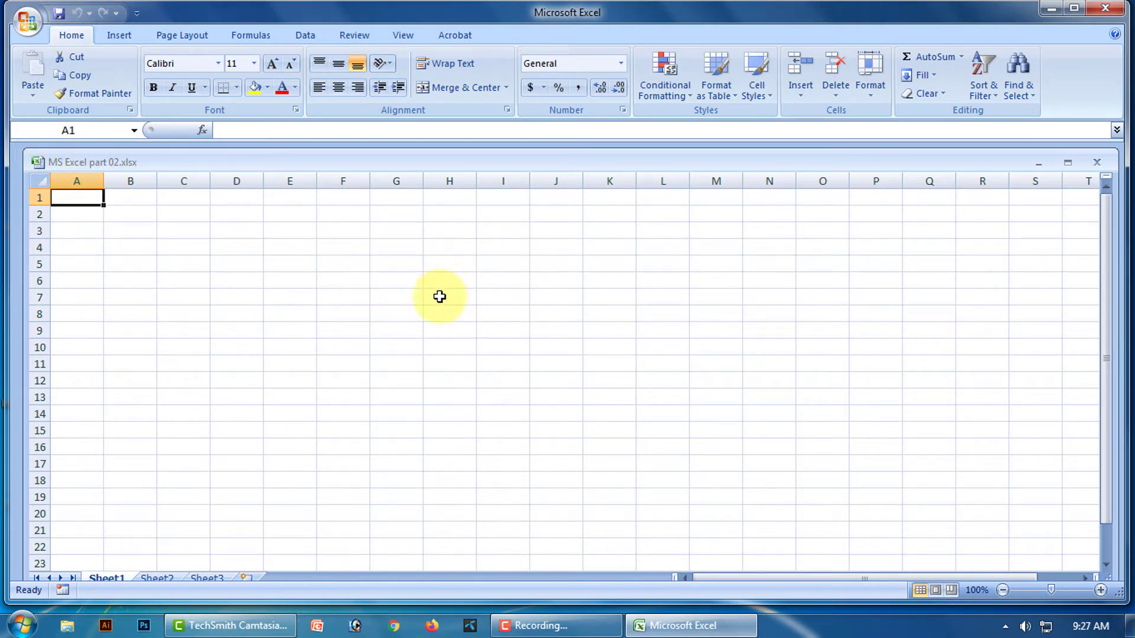
left_click(1060, 589)
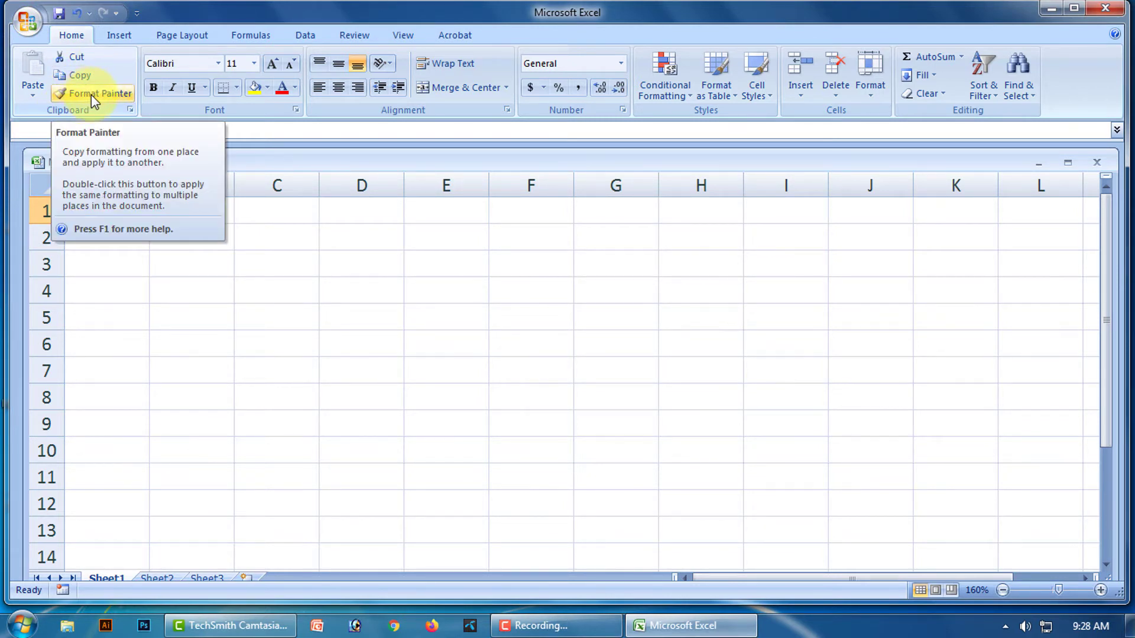
Enter the city names Dhaka, Rajshahi, Naogaon and Bogura in cells B2 to B5
left_click(213, 248)
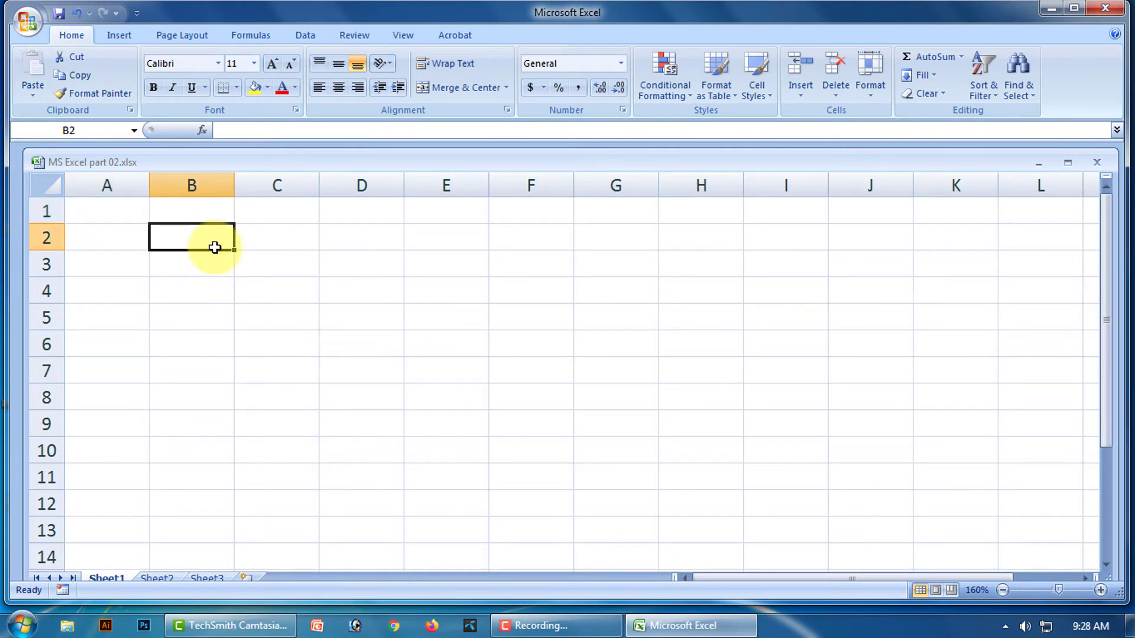
type("Dhaka")
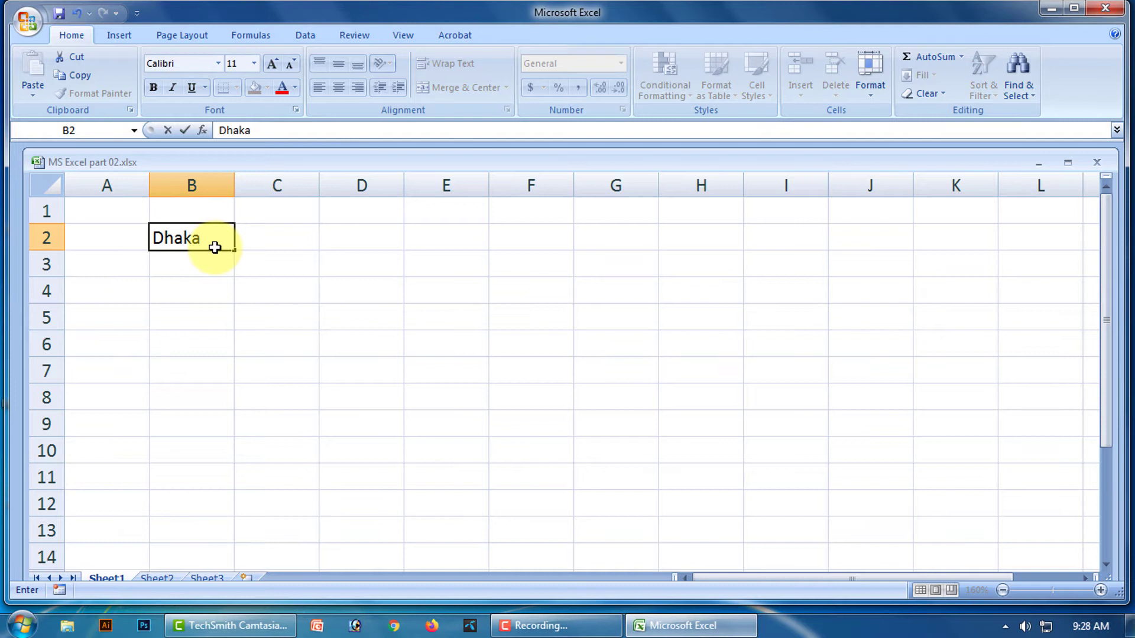
key("Return")
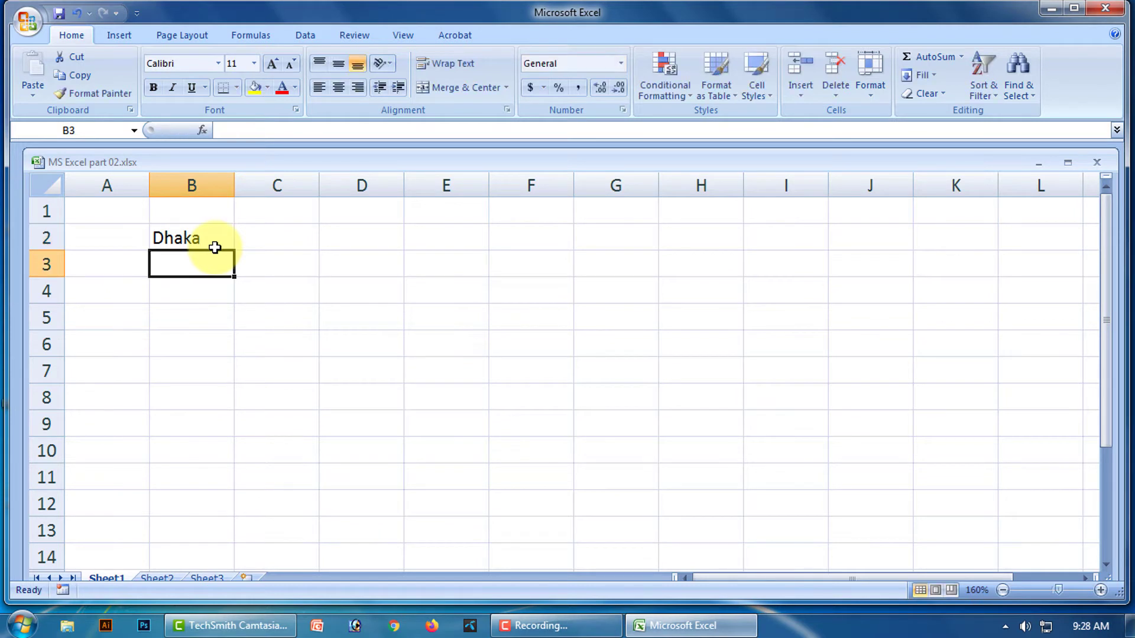
type("Ra")
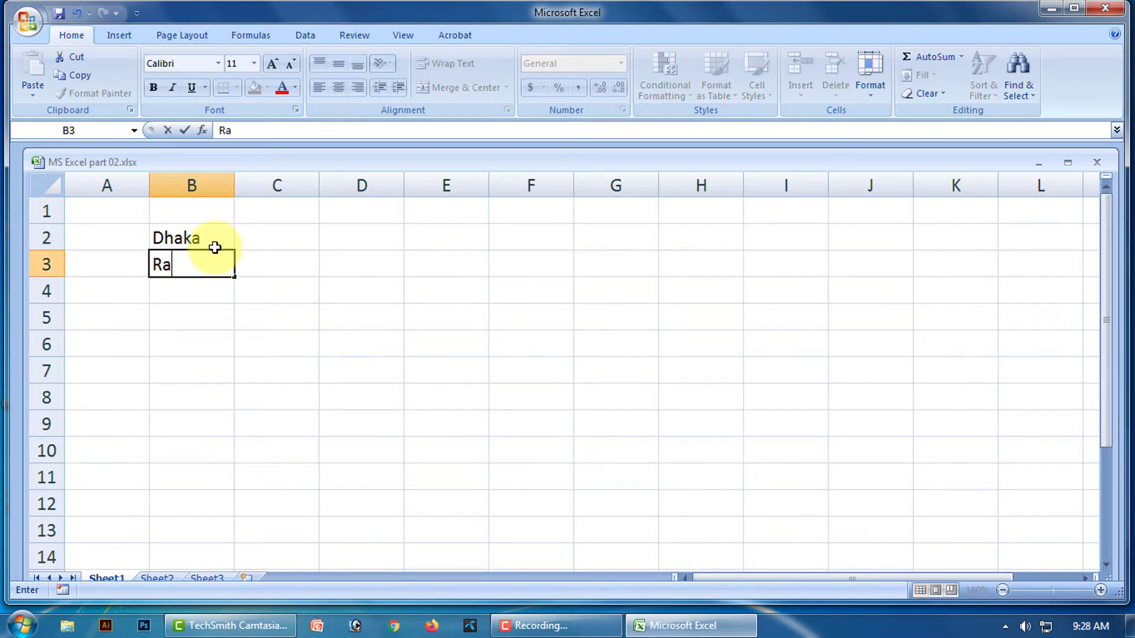
type("jshahi")
key("Return")
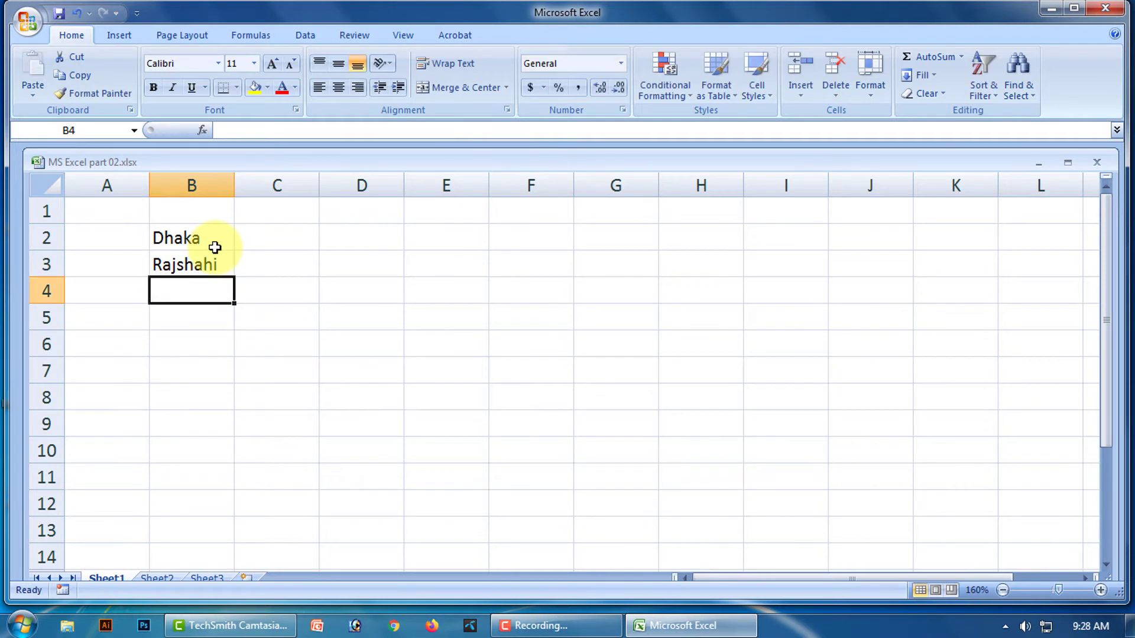
type("Naogaon")
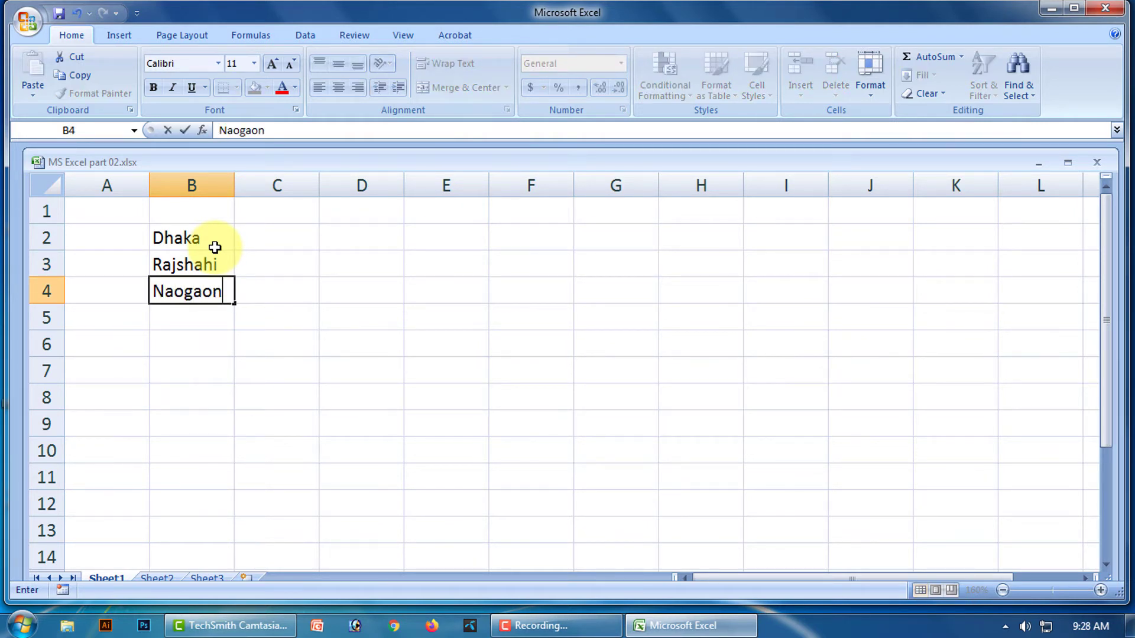
key("Return")
type("B")
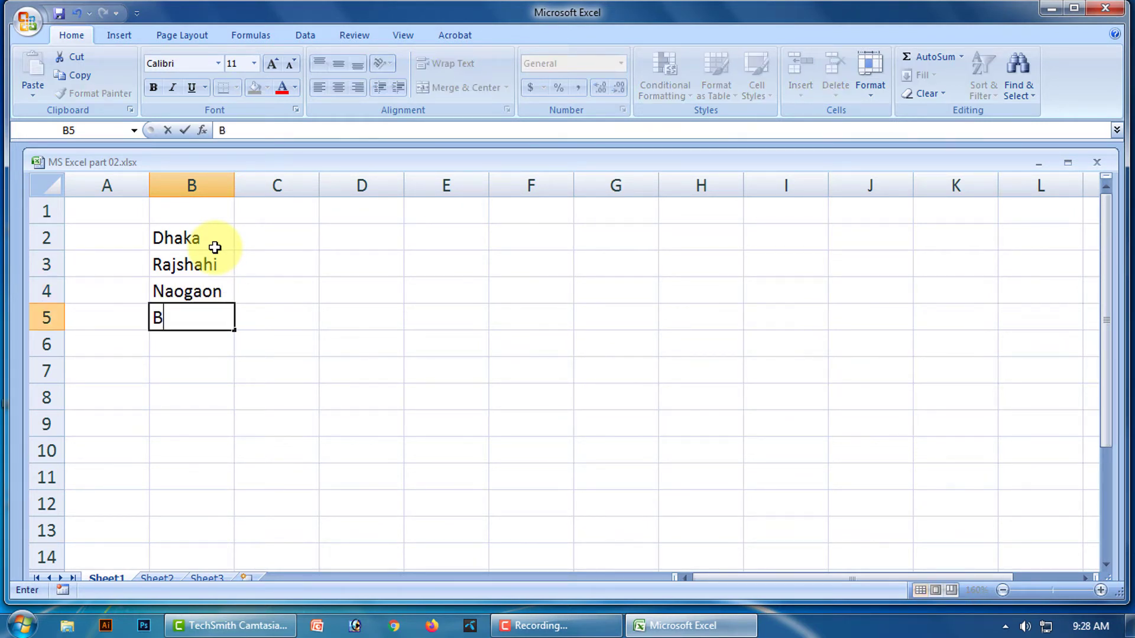
type("ogura")
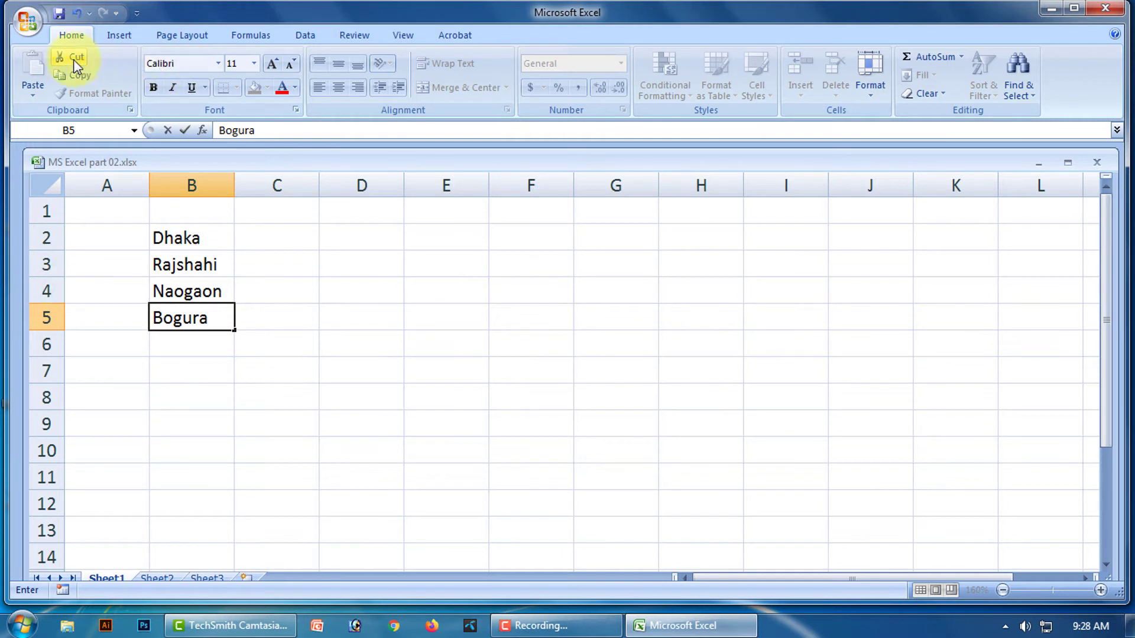
Cut Dhaka from cell B2 and paste it into cell F2
left_click(194, 236)
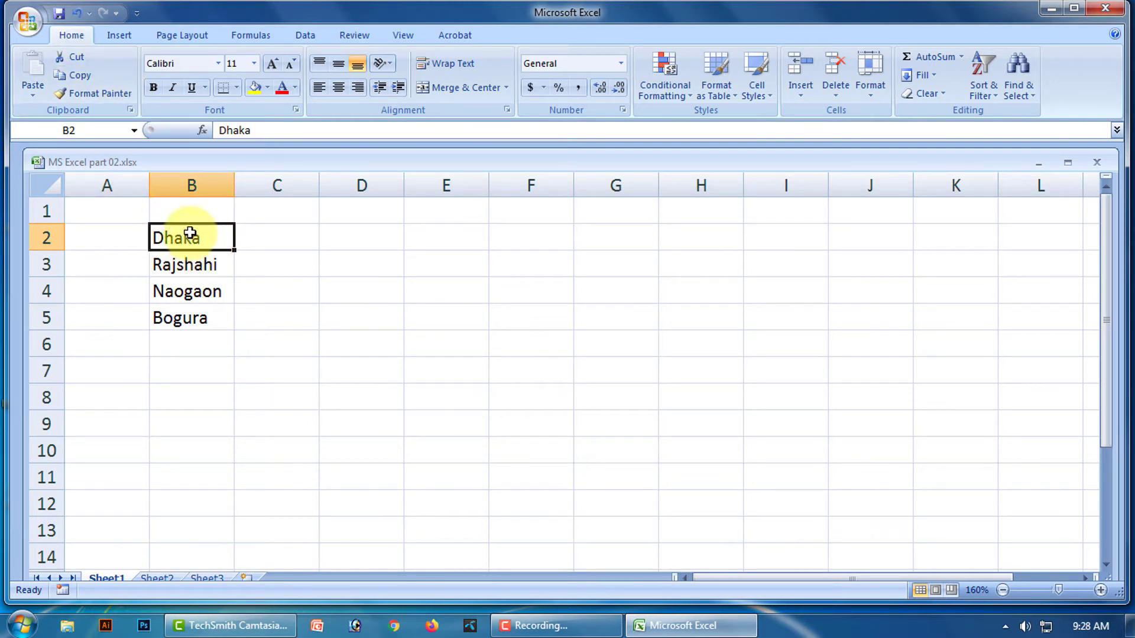
left_click(77, 62)
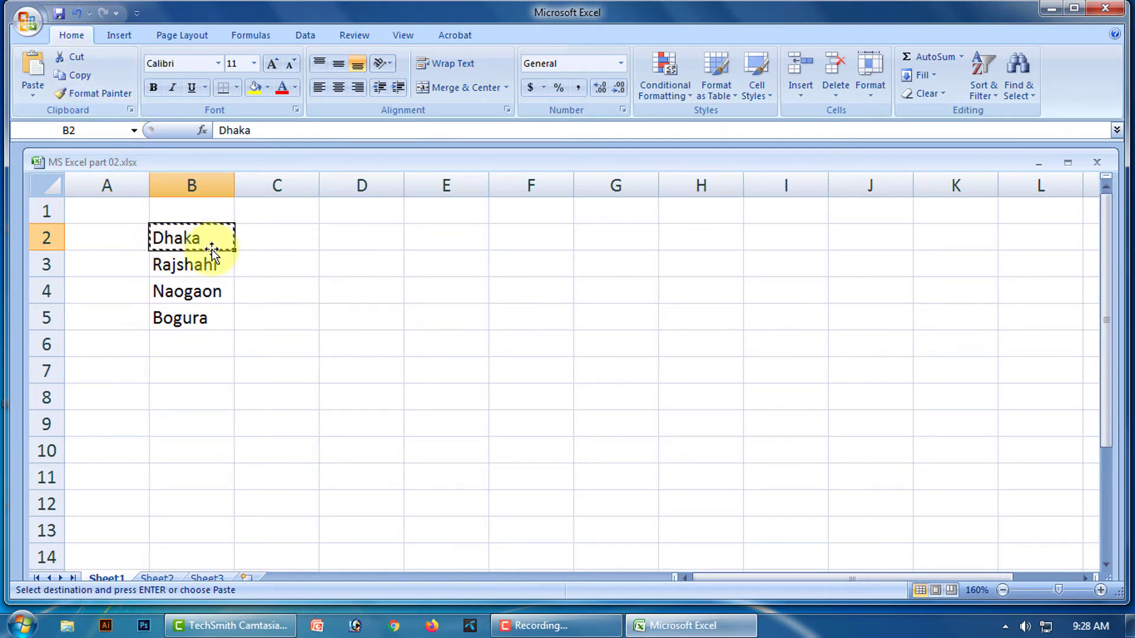
left_click(526, 239)
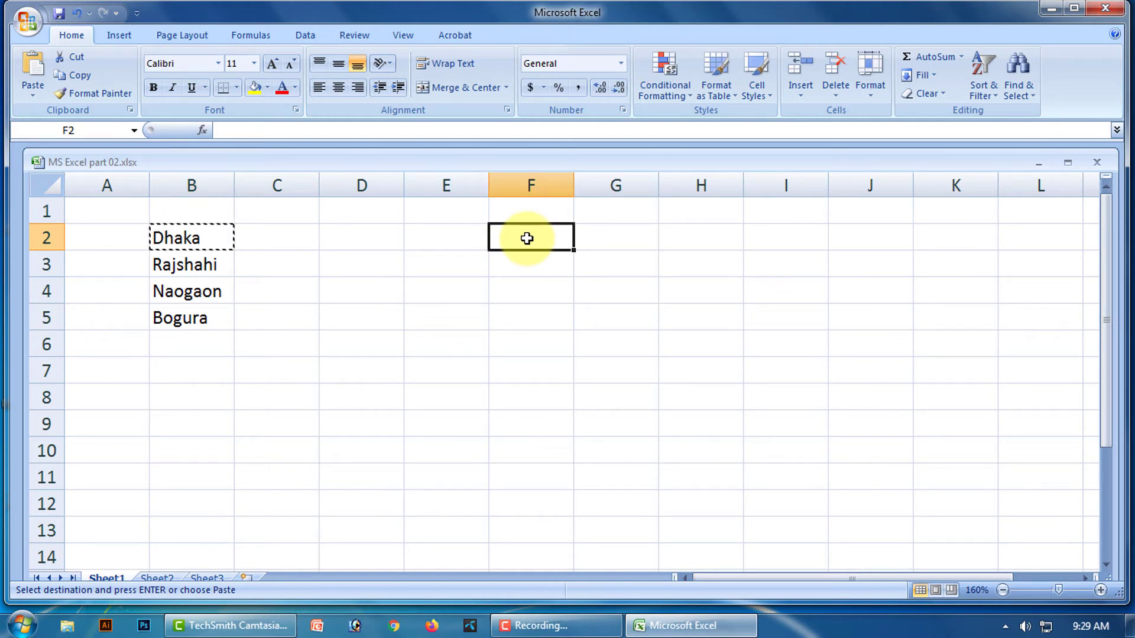
left_click(34, 84)
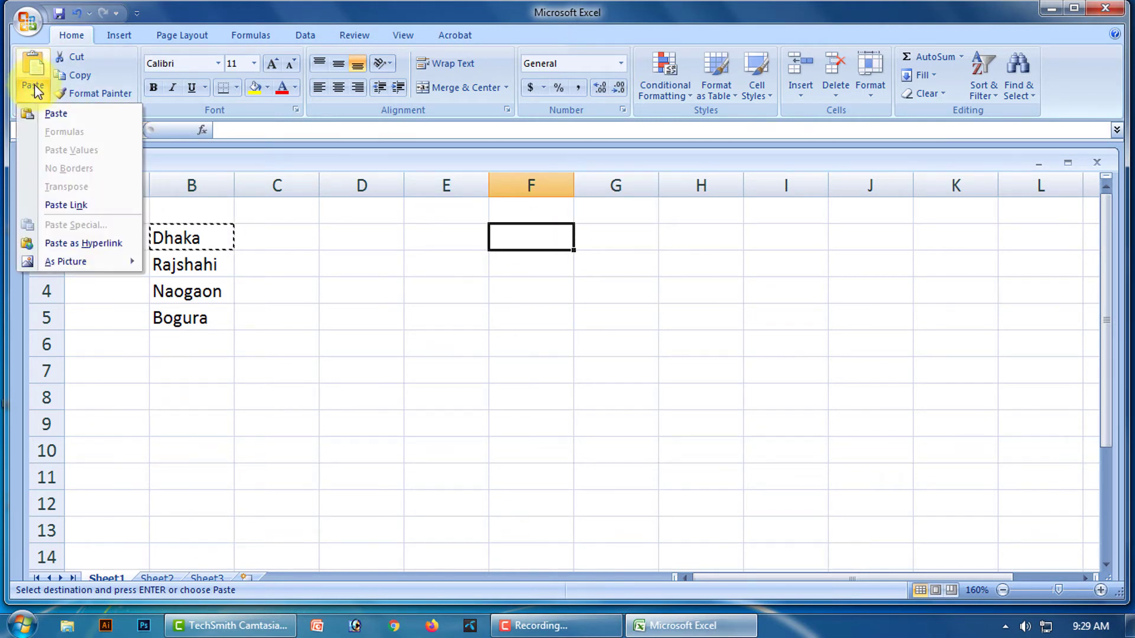
left_click(59, 114)
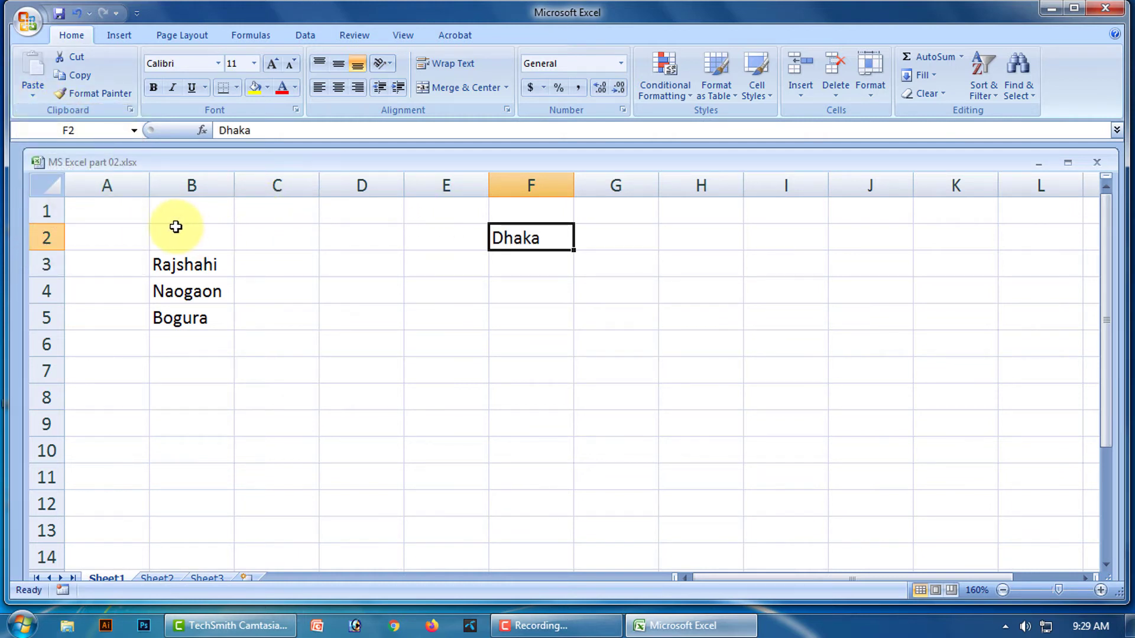
Cut Rajshahi from cell B3 and paste it into cell F3
left_click(541, 272)
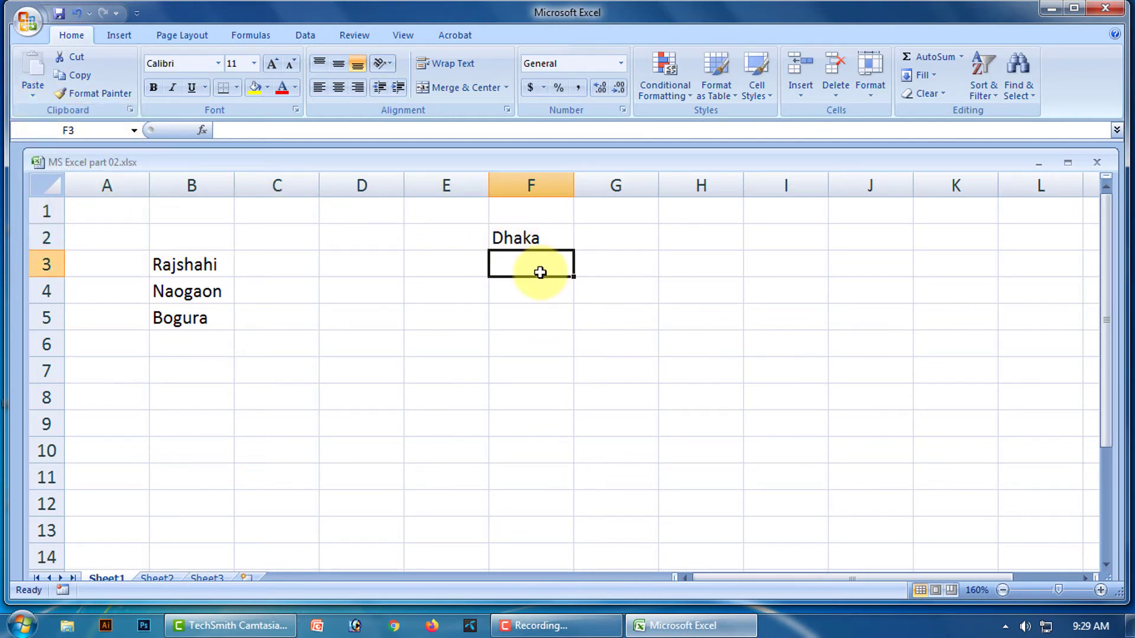
left_click(196, 266)
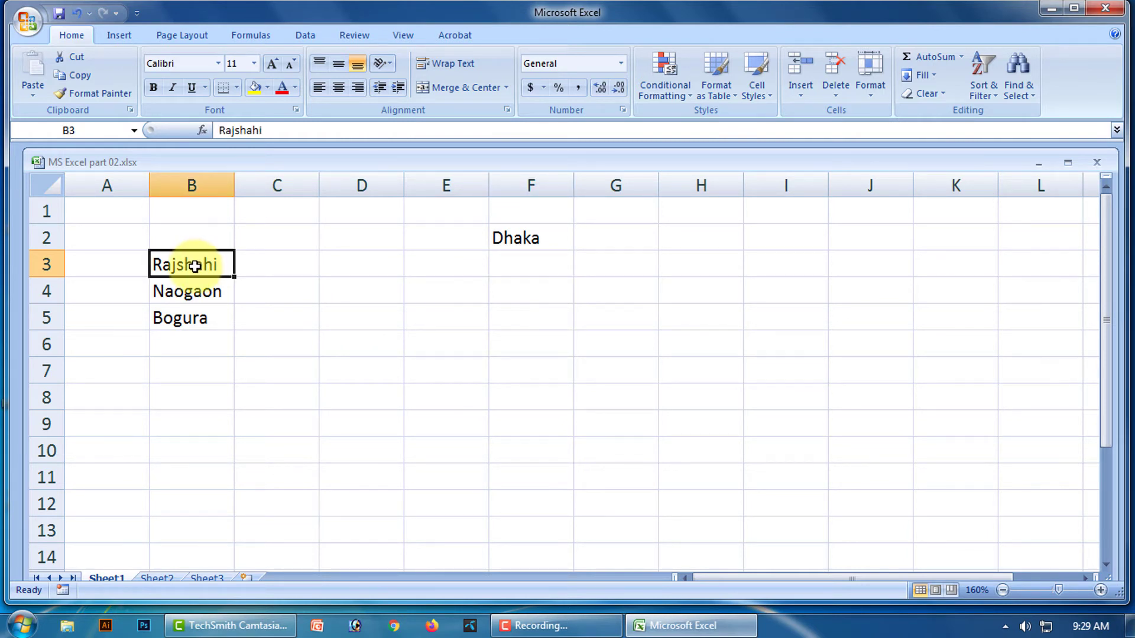
right_click(196, 266)
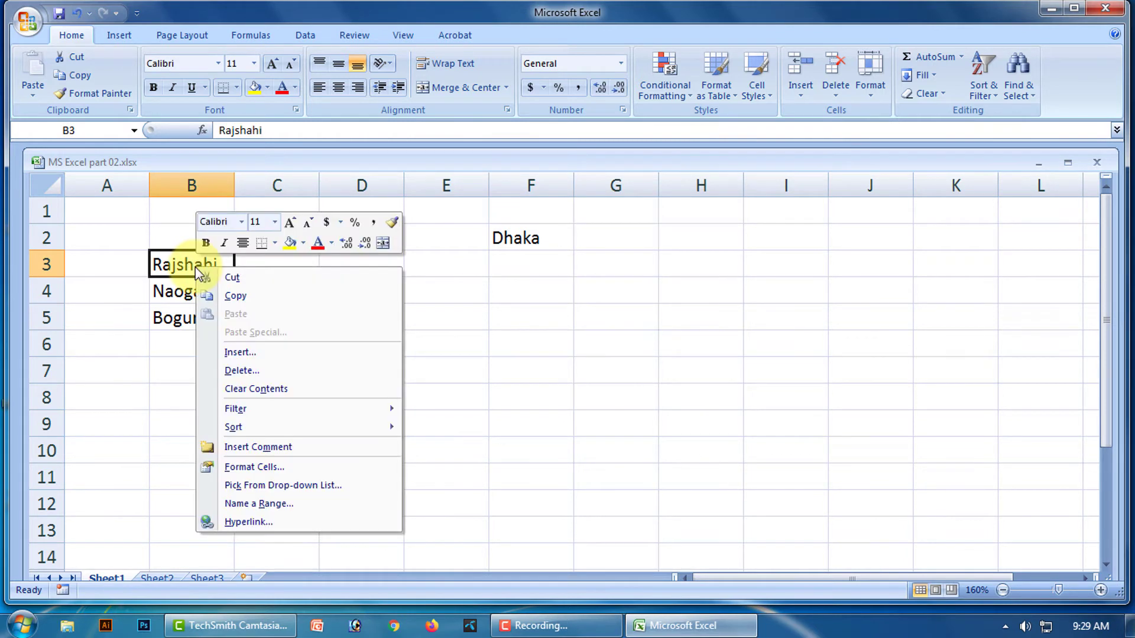
left_click(254, 276)
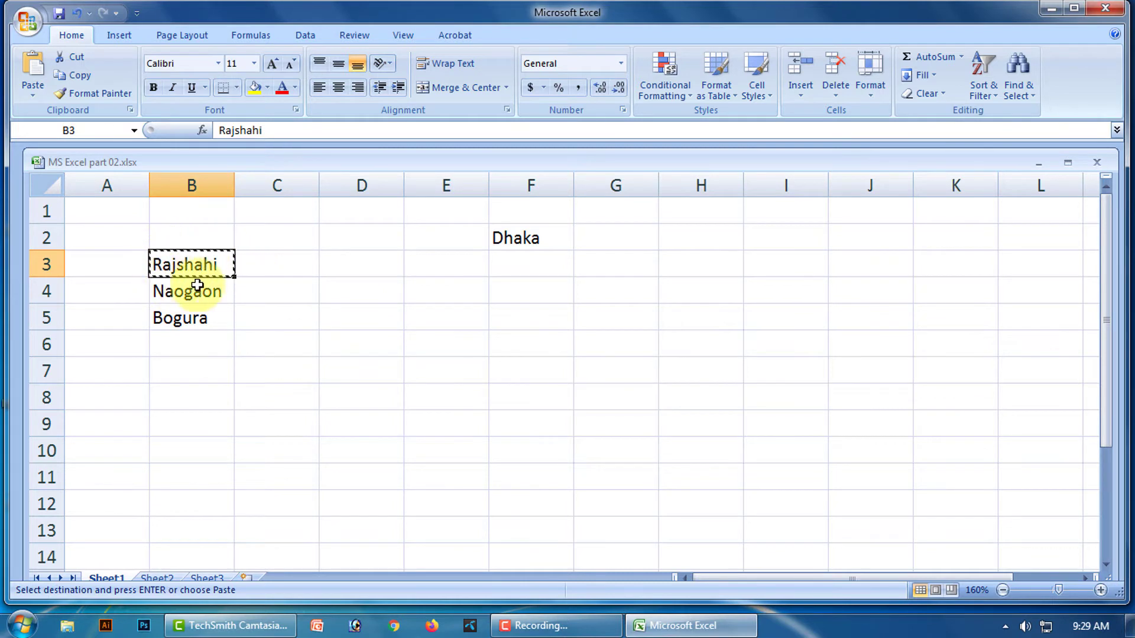
left_click(519, 269)
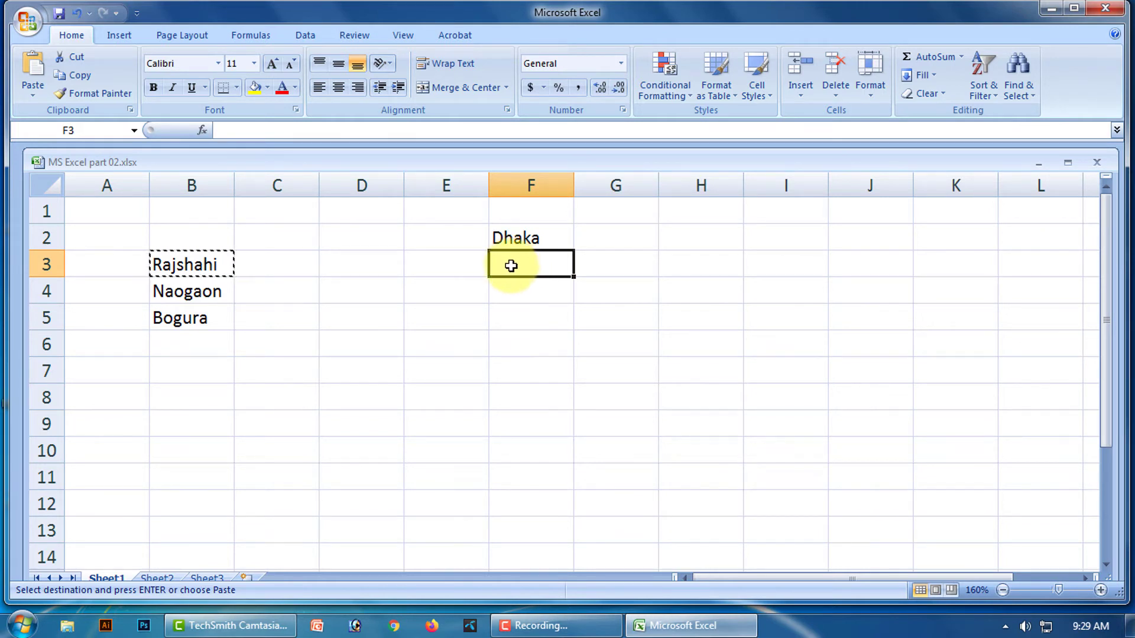
right_click(514, 265)
left_click(563, 314)
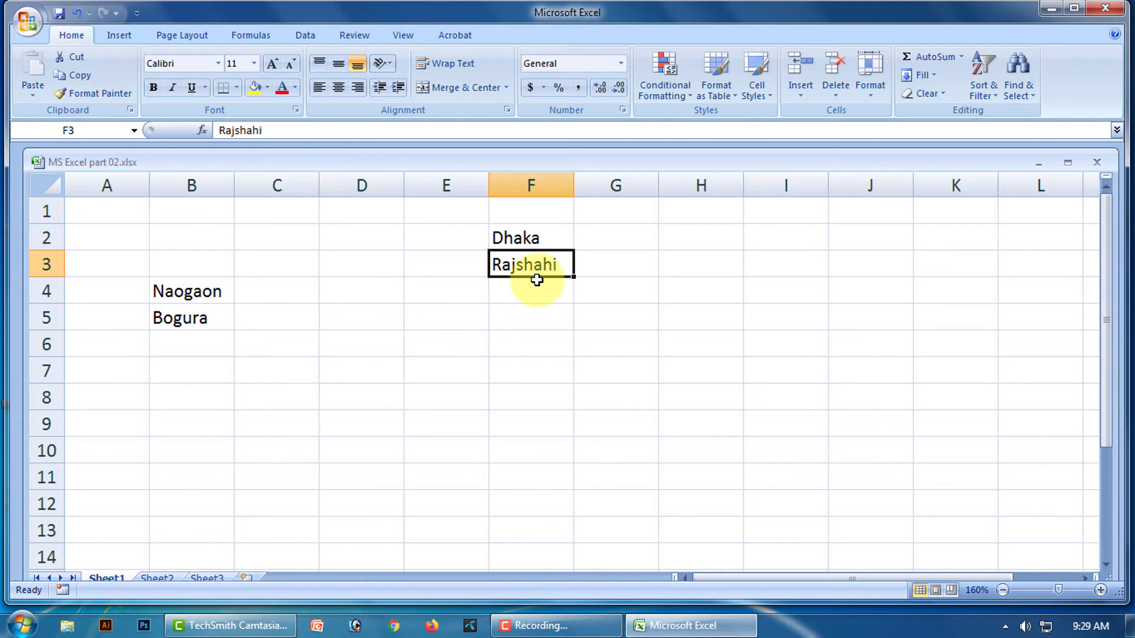
Cut Naogaon from cell B4 and paste it into cell F4
left_click(188, 292)
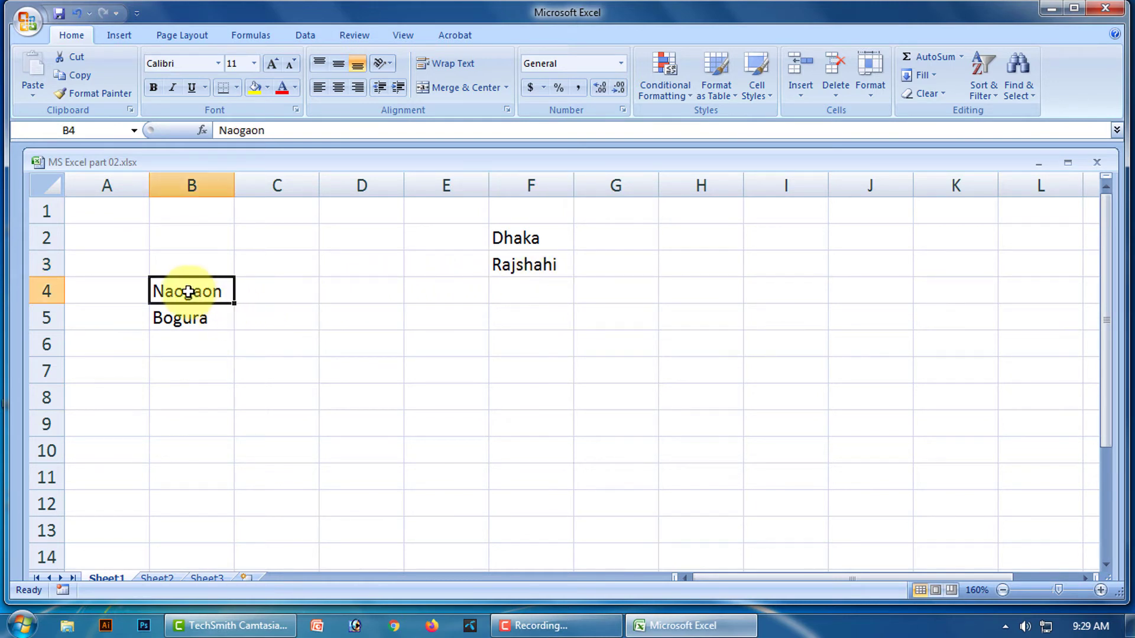
key("ctrl+x")
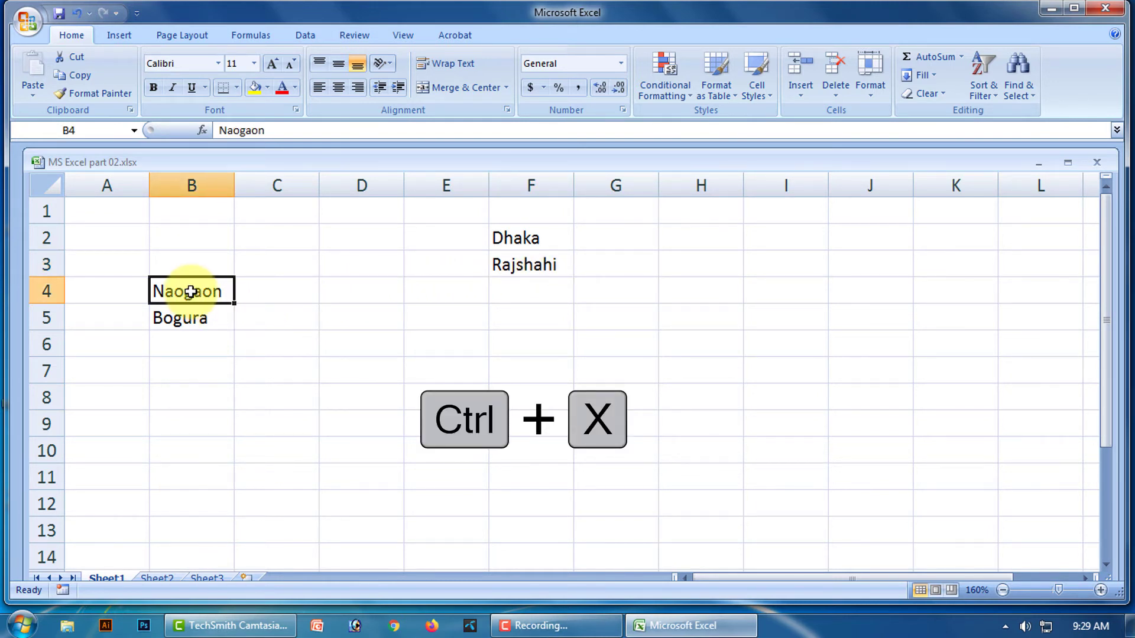
key("ctrl+x")
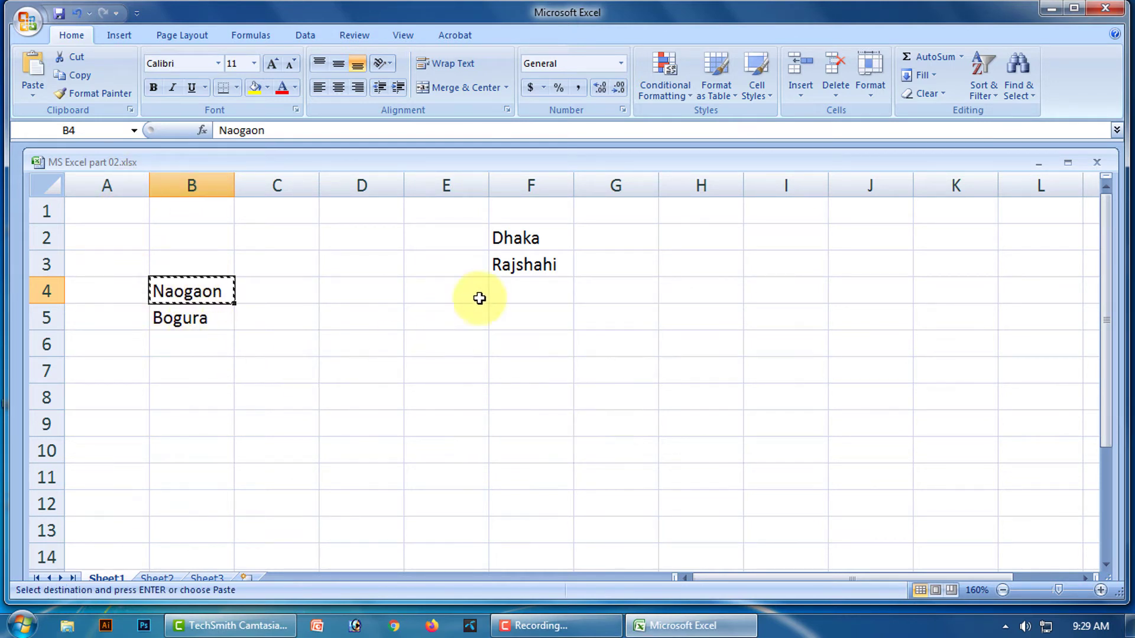
left_click(523, 293)
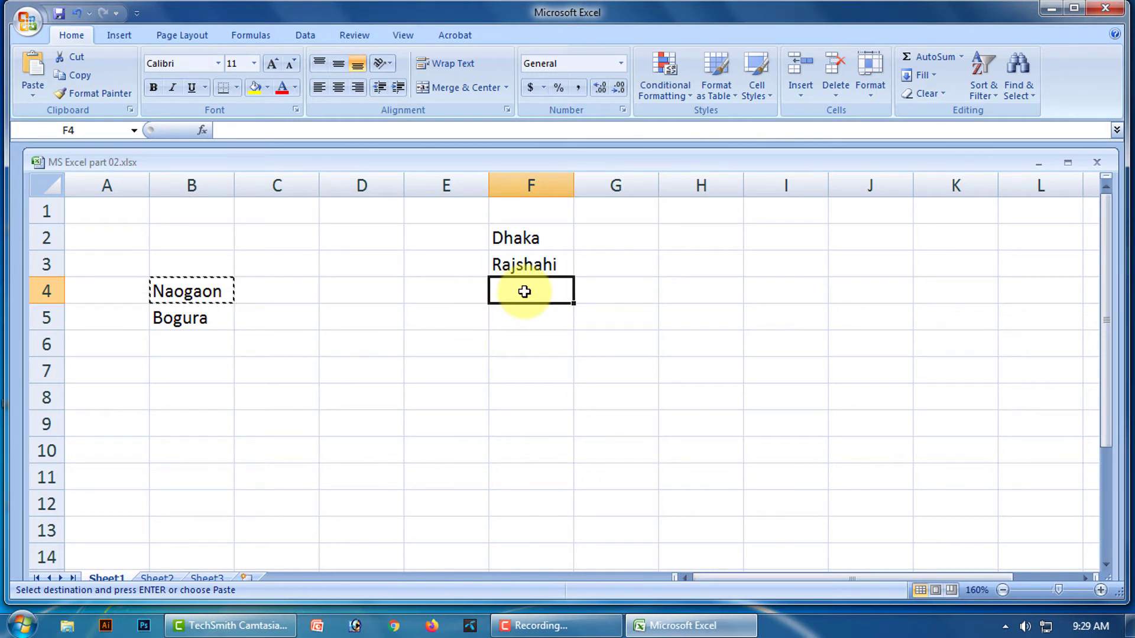
key("ctrl+v")
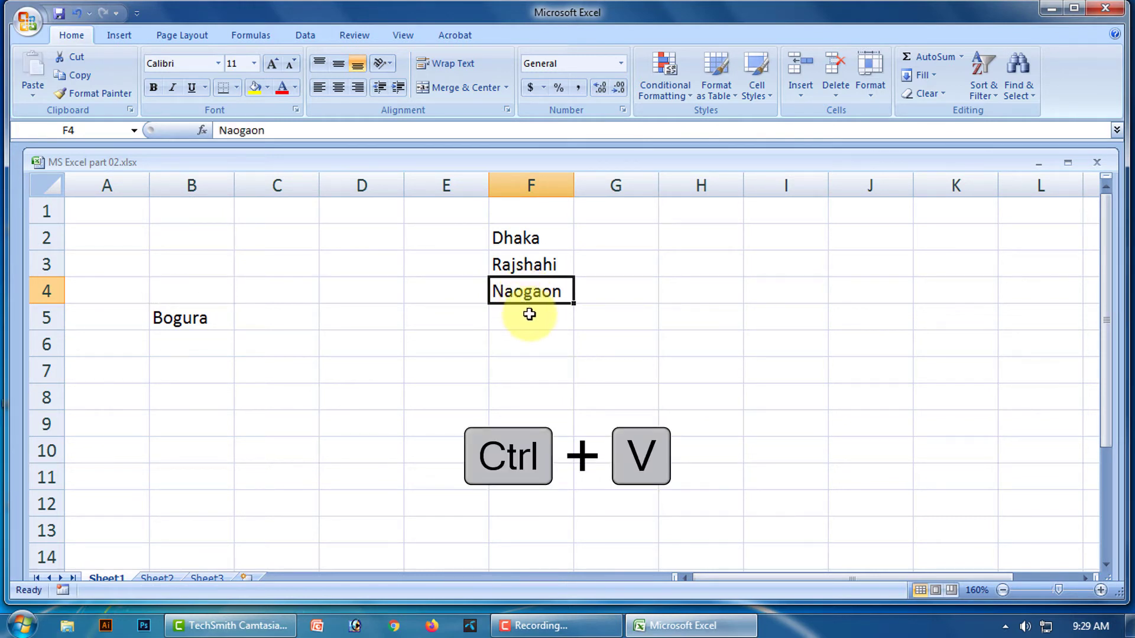
Cut the names Dhaka, Rajshahi and Naogaon together from cells F2 to F4 and paste them into cells B2 to B4
left_click(529, 317)
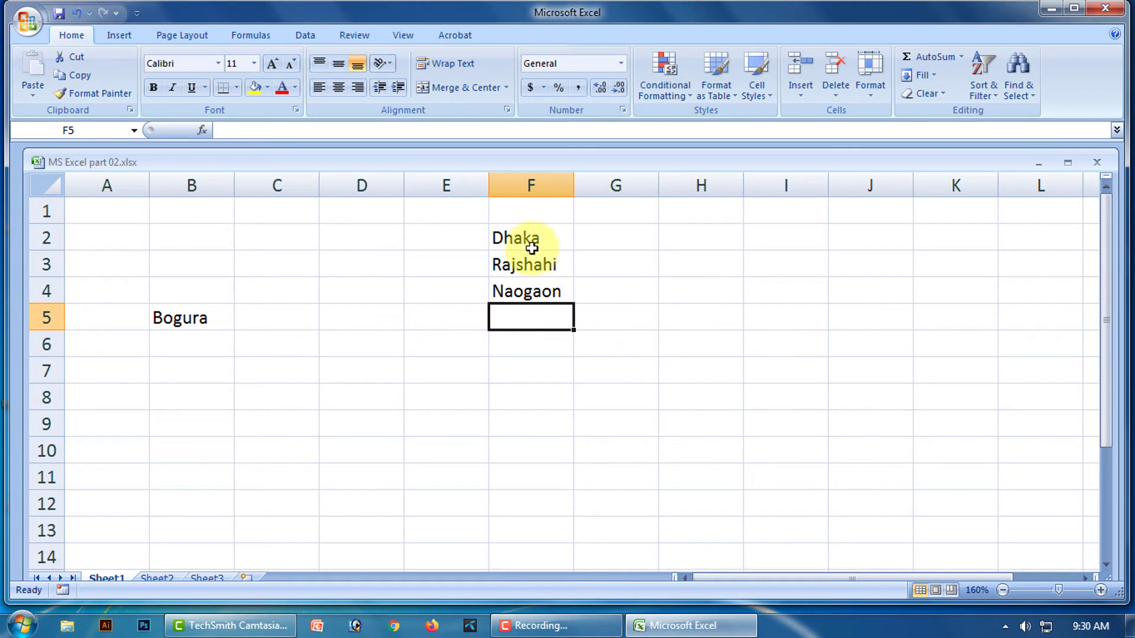
left_click_drag(514, 236, 540, 294)
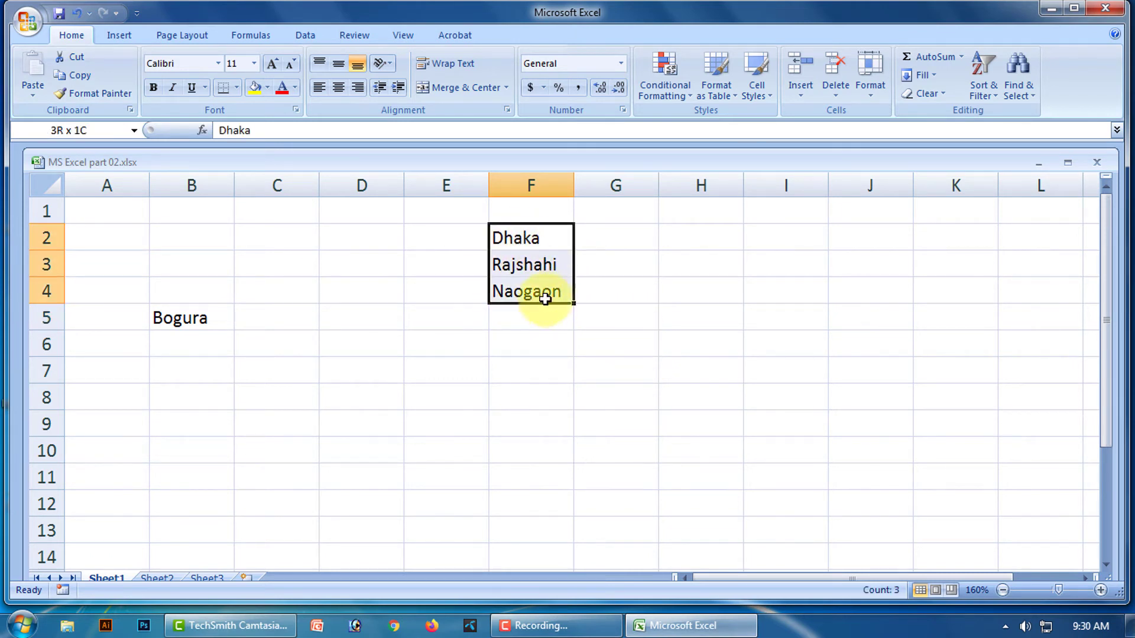
right_click(549, 260)
left_click(582, 265)
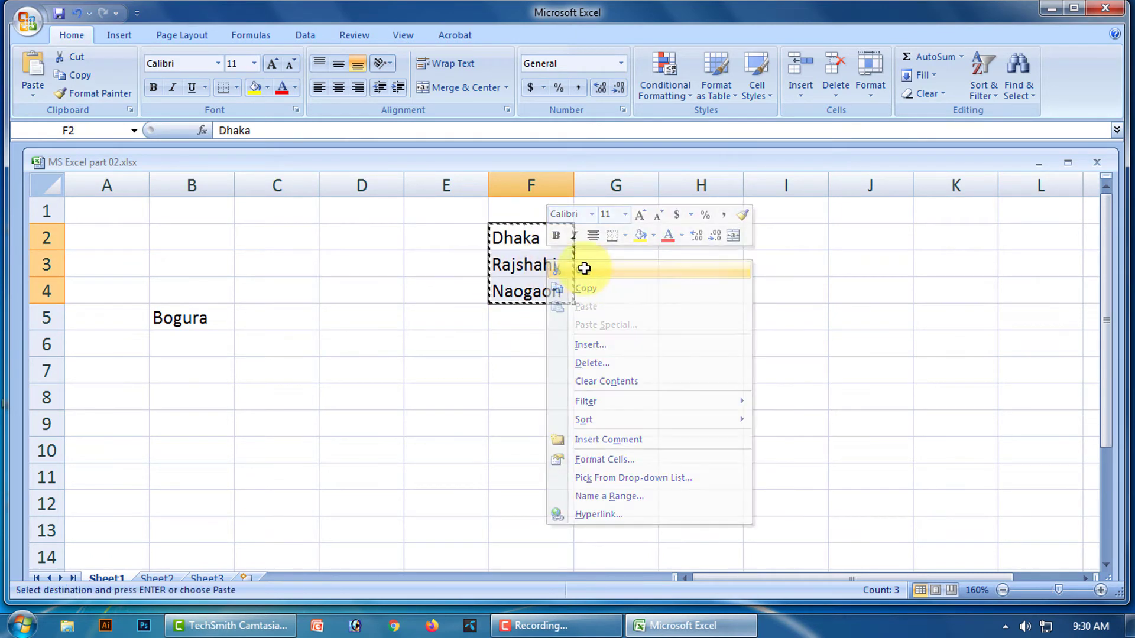
left_click(195, 236)
right_click(192, 235)
left_click(224, 281)
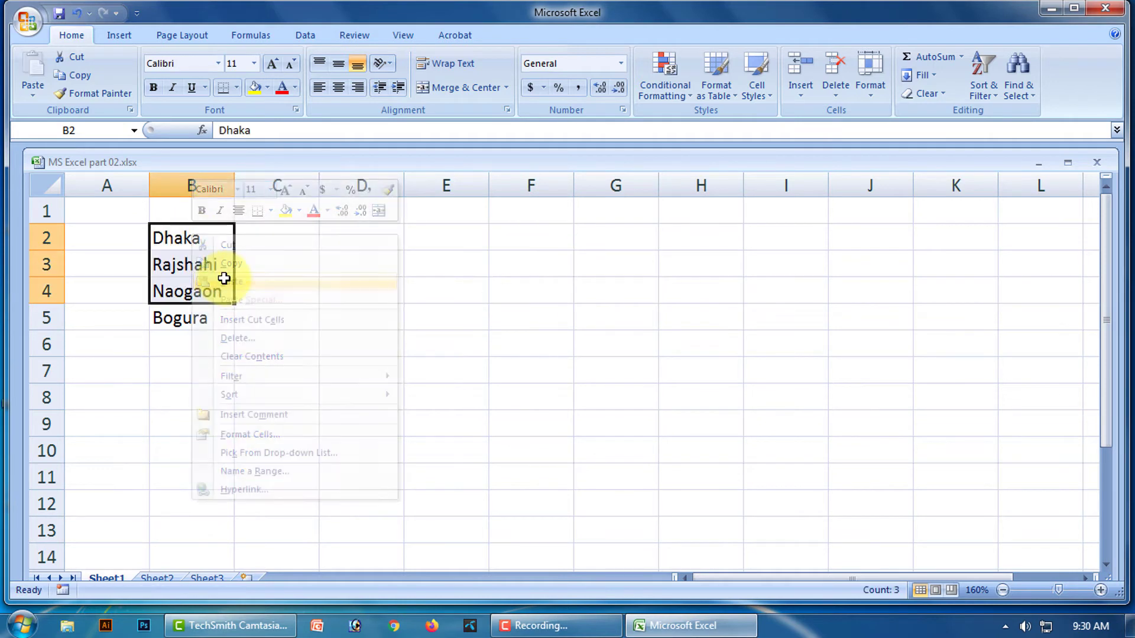
left_click(362, 323)
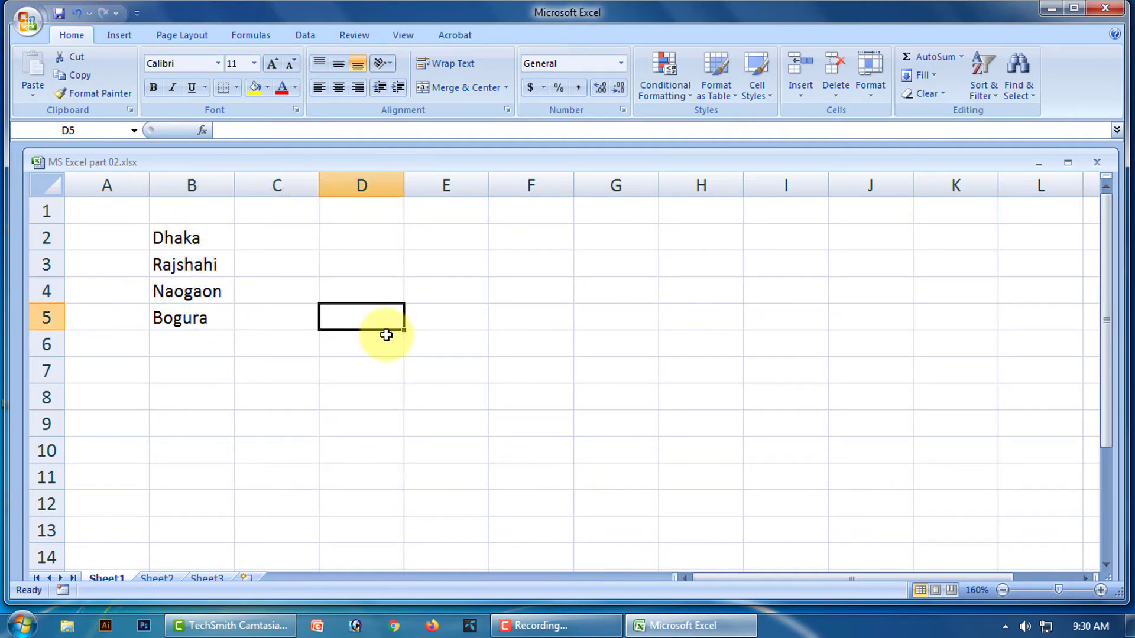
Copy Dhaka from cell B2 and paste it into cell F2
left_click(187, 238)
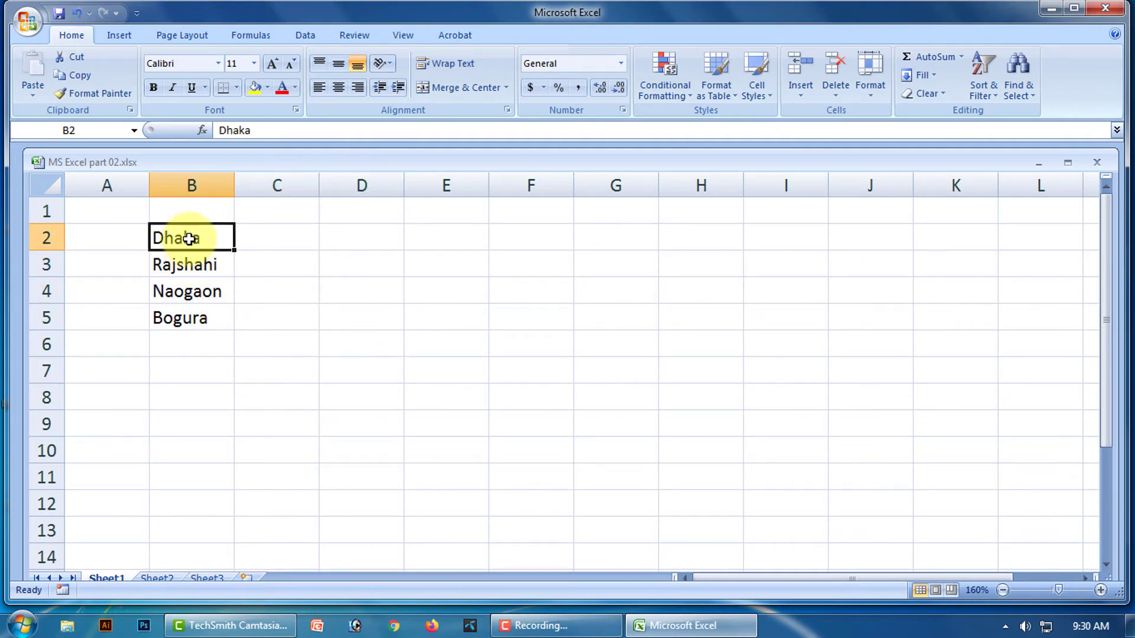
left_click(83, 77)
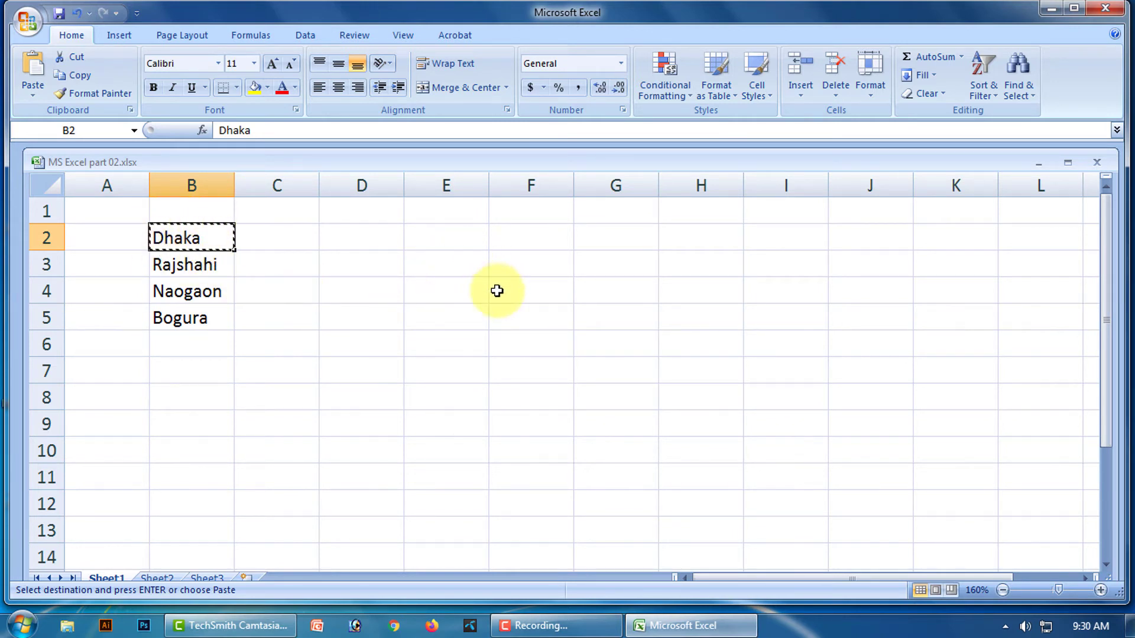
left_click(529, 235)
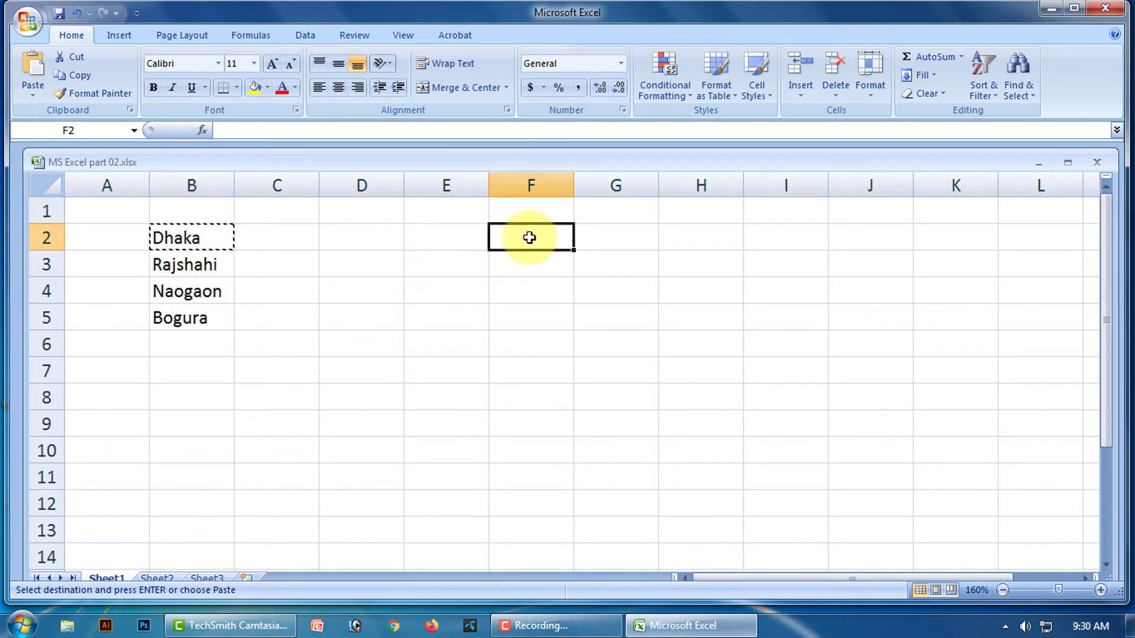
left_click(35, 90)
left_click(50, 113)
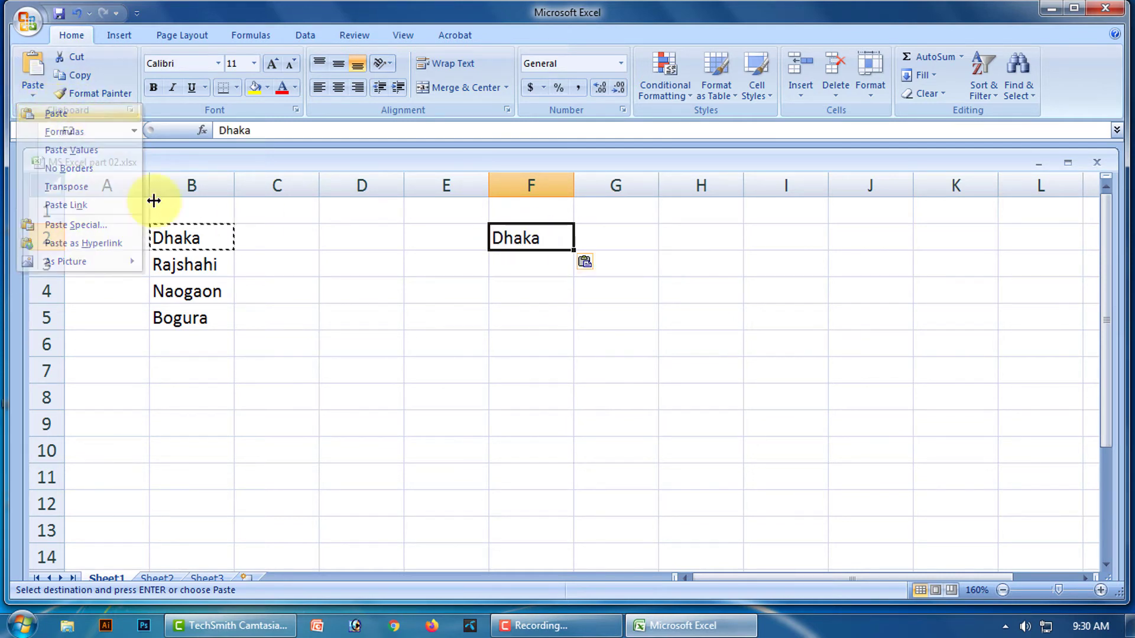
left_click(513, 267)
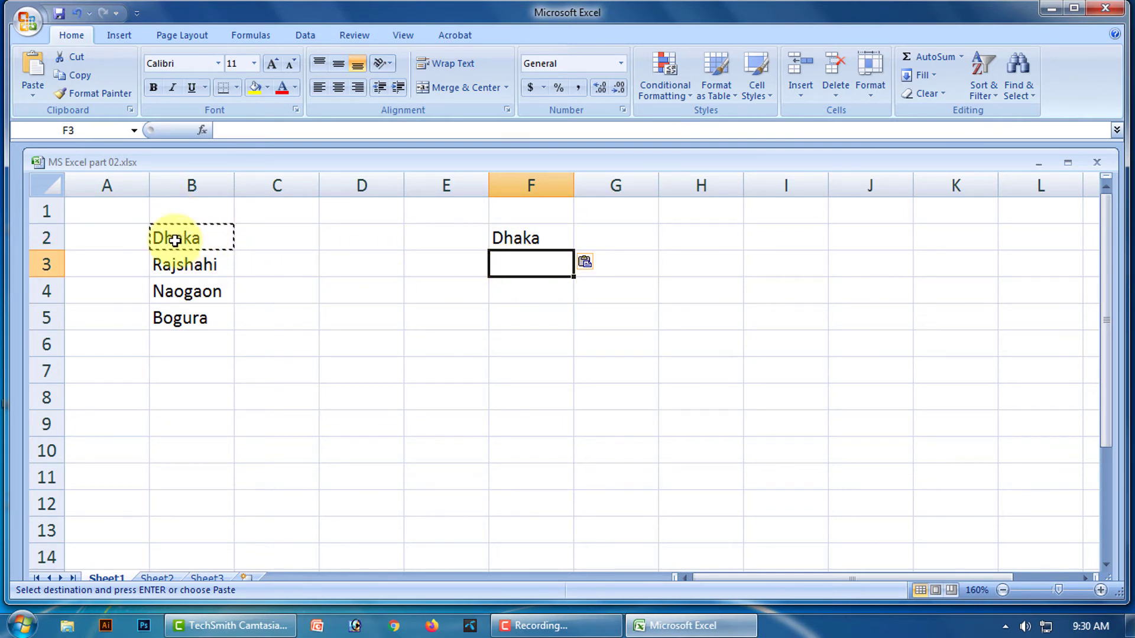
left_click(188, 269)
double_click(188, 269)
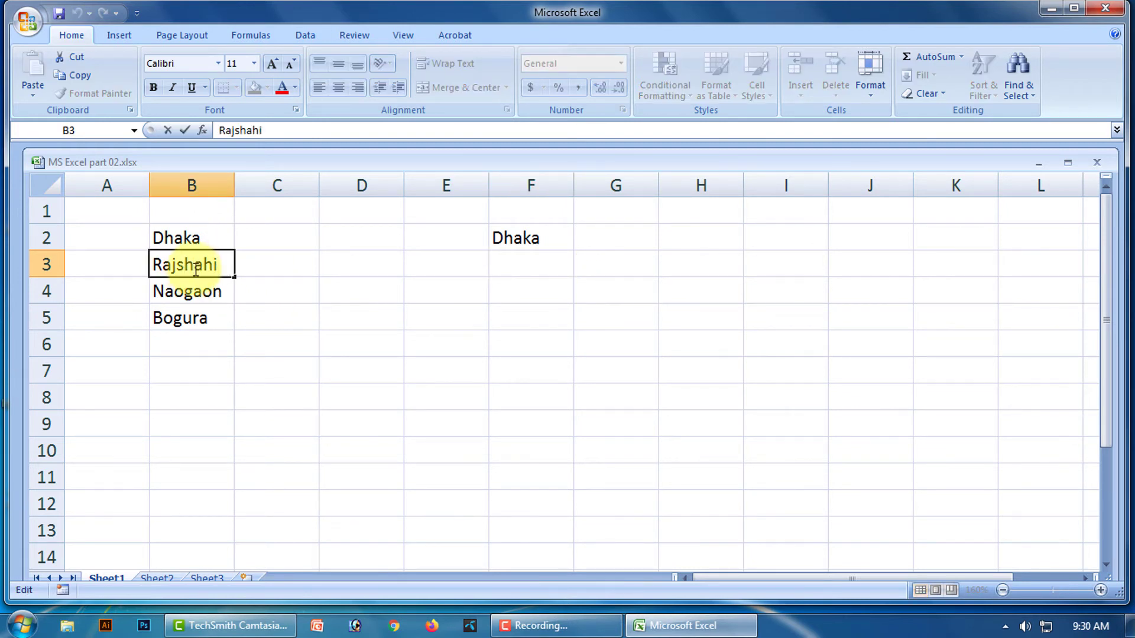
right_click(189, 264)
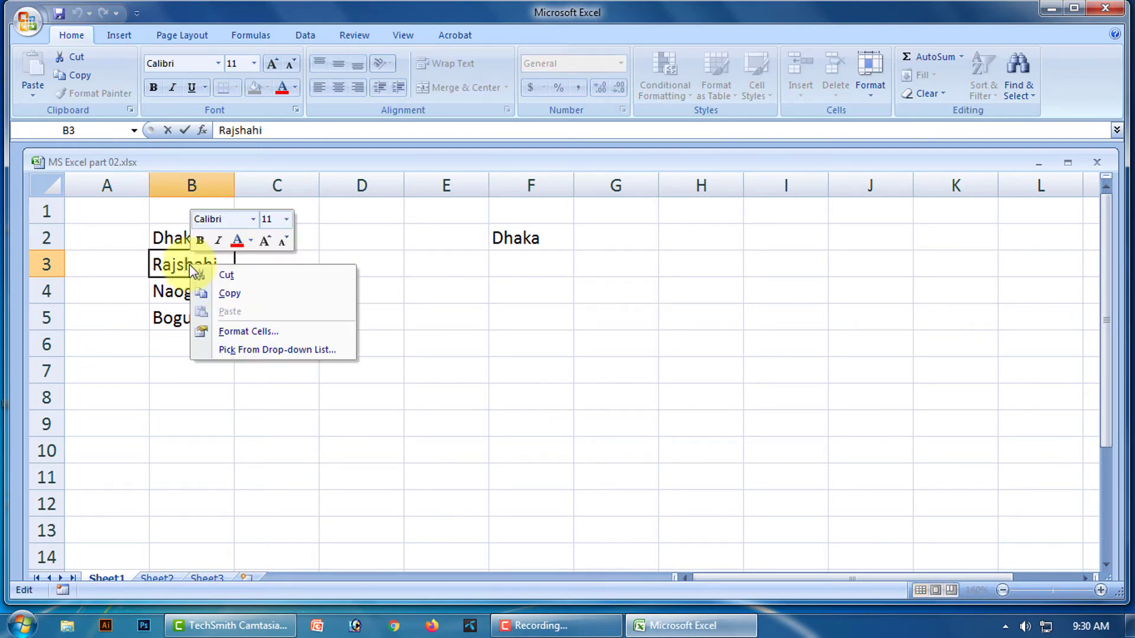
left_click(239, 291)
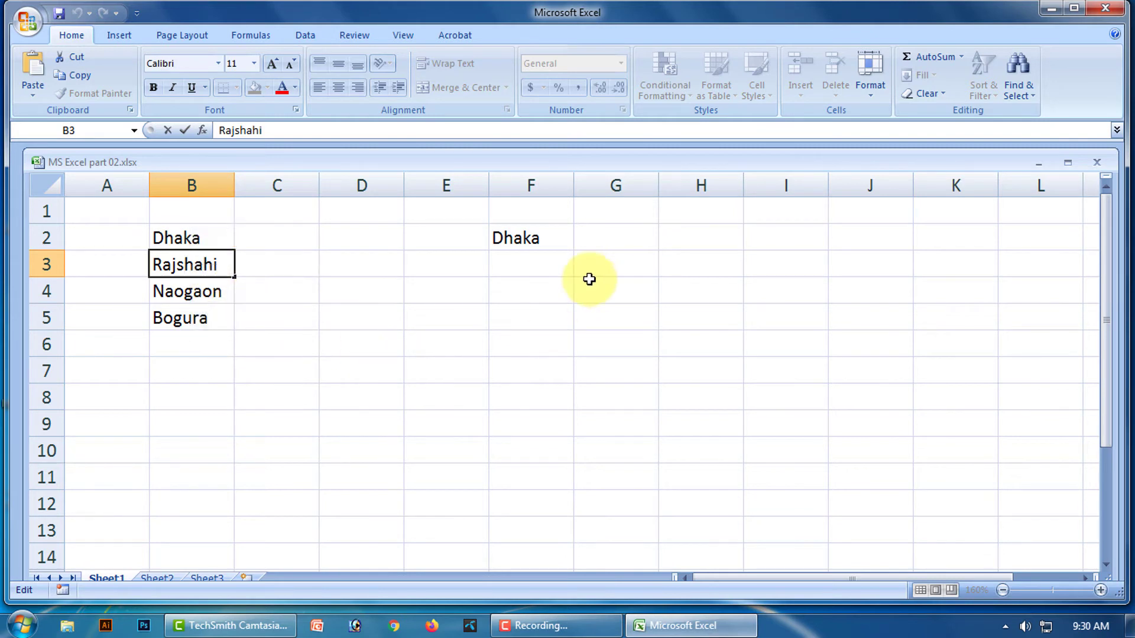
left_click(509, 269)
Copy Rajshahi from cell B3 and paste it into cell F3
right_click(201, 267)
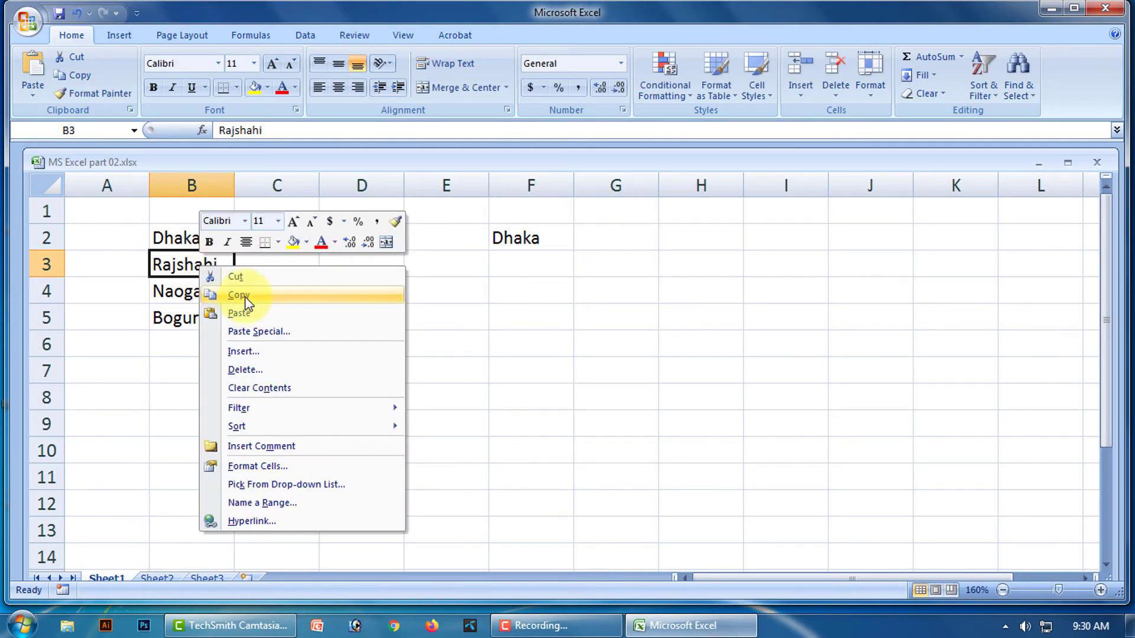
left_click(244, 296)
left_click(515, 265)
right_click(515, 269)
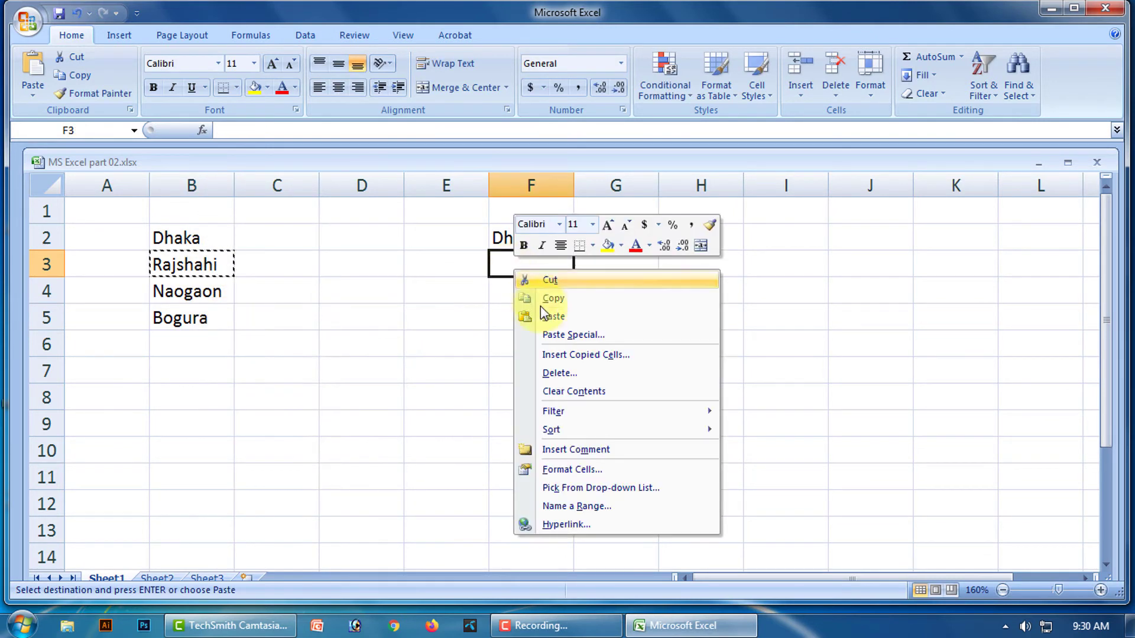
left_click(555, 316)
left_click(537, 298)
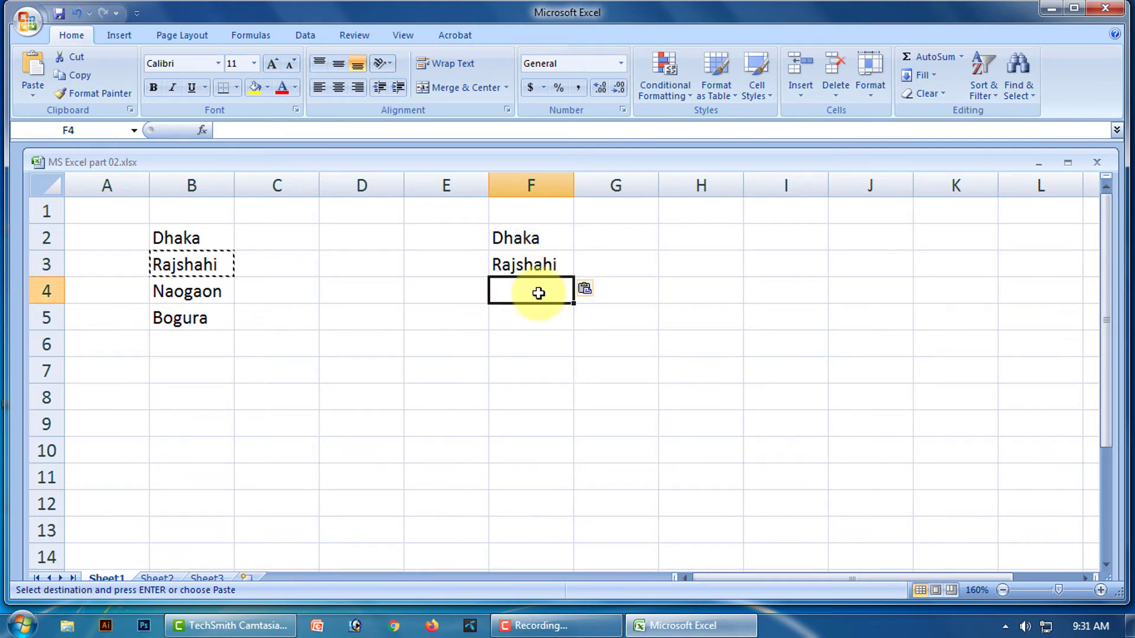
left_click(202, 294)
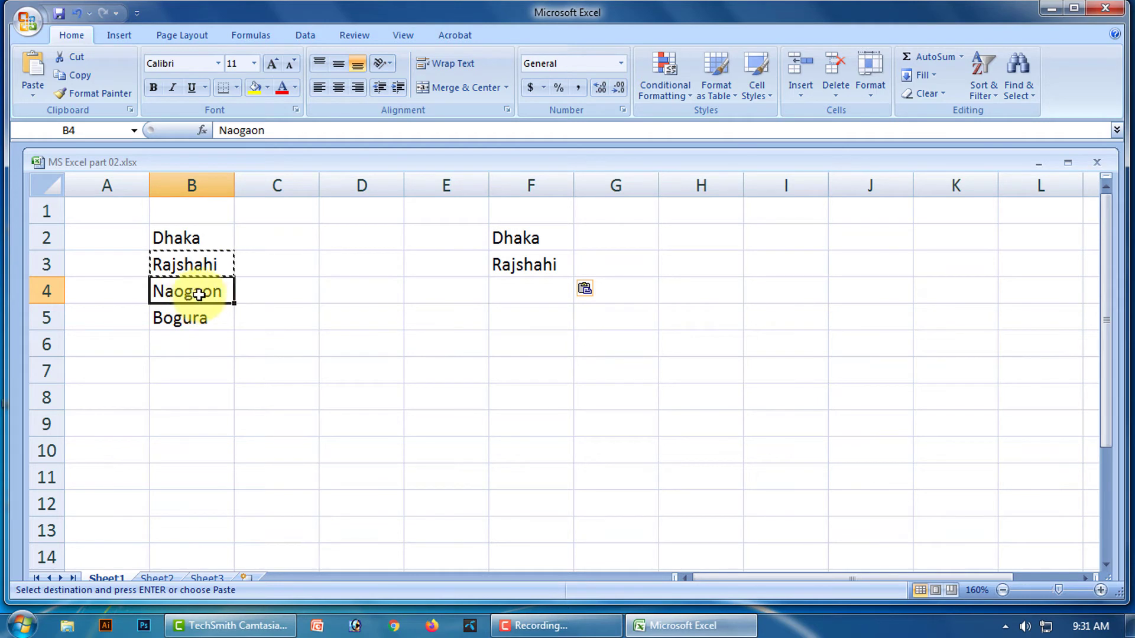
left_click(291, 306)
double_click(208, 292)
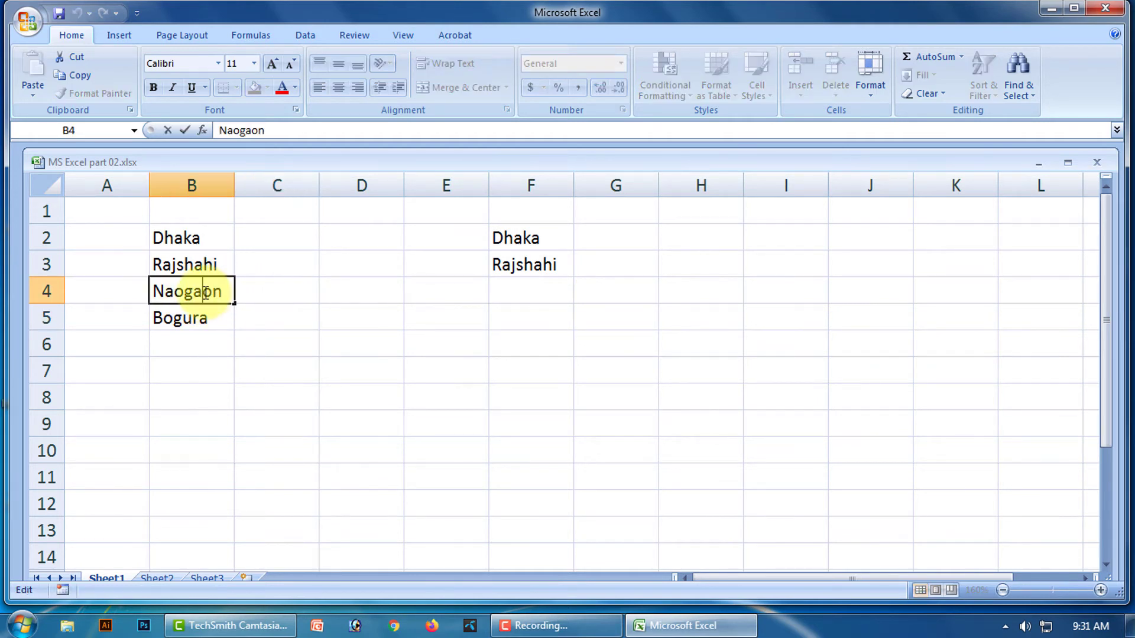
left_click_drag(203, 292, 227, 295)
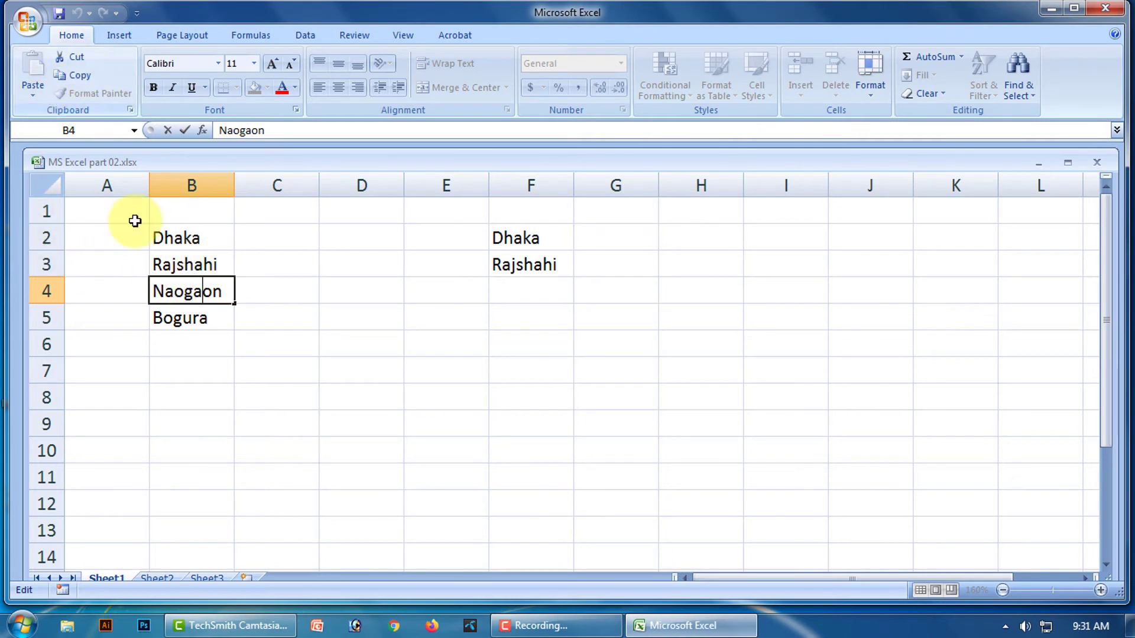
key("ctrl+c")
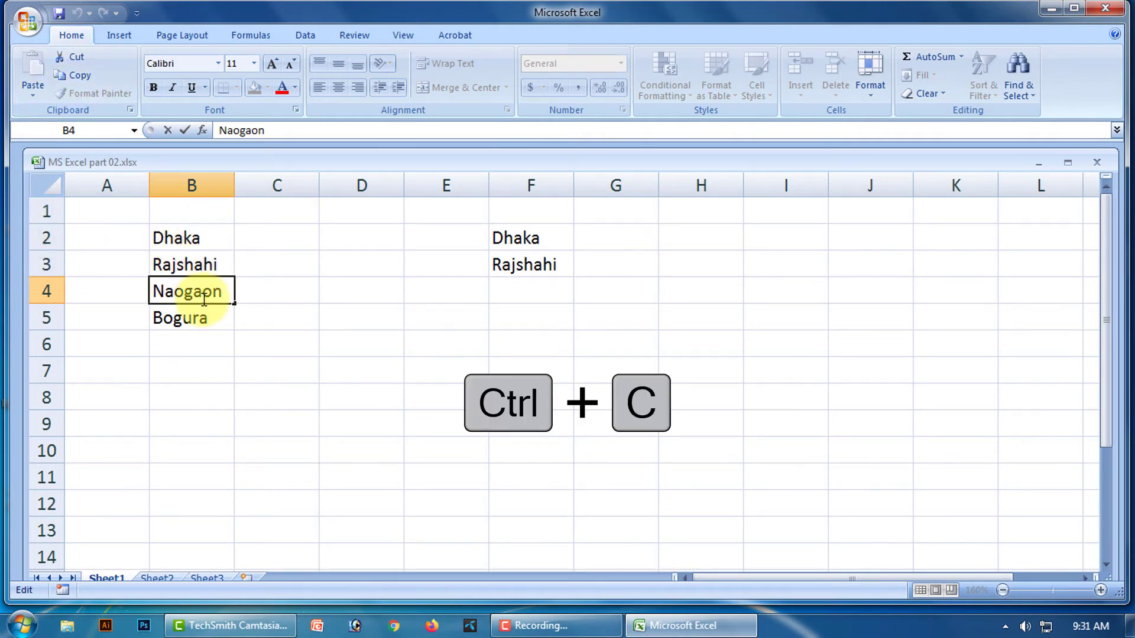
double_click(204, 299)
key("Escape")
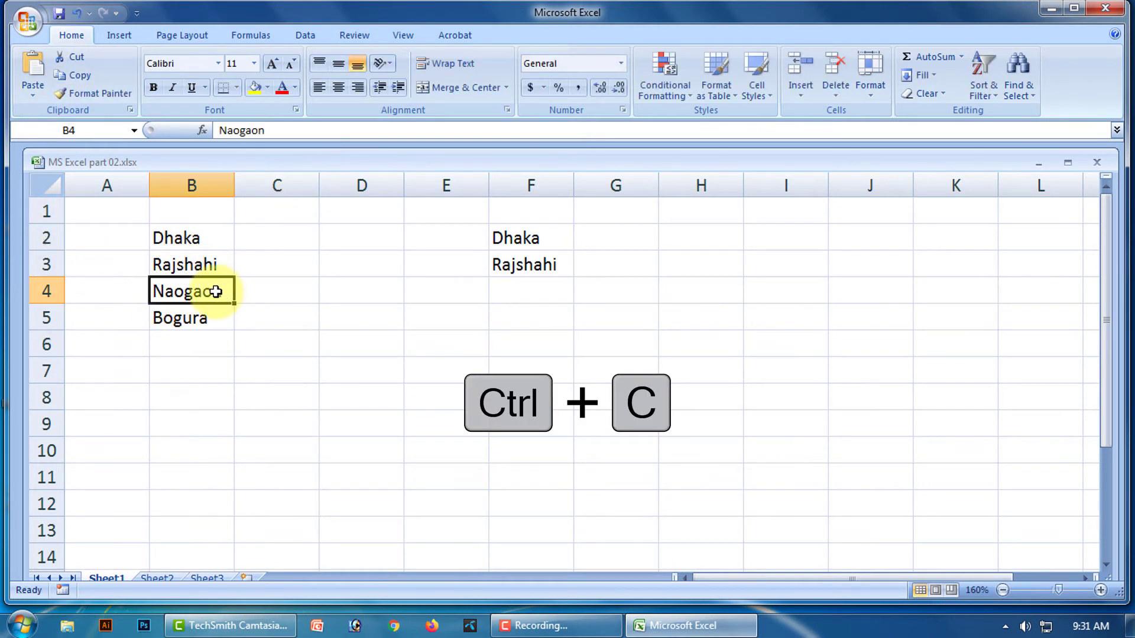
Copy Naogaon from cell B4 and paste it into cell F4
key("ctrl+c")
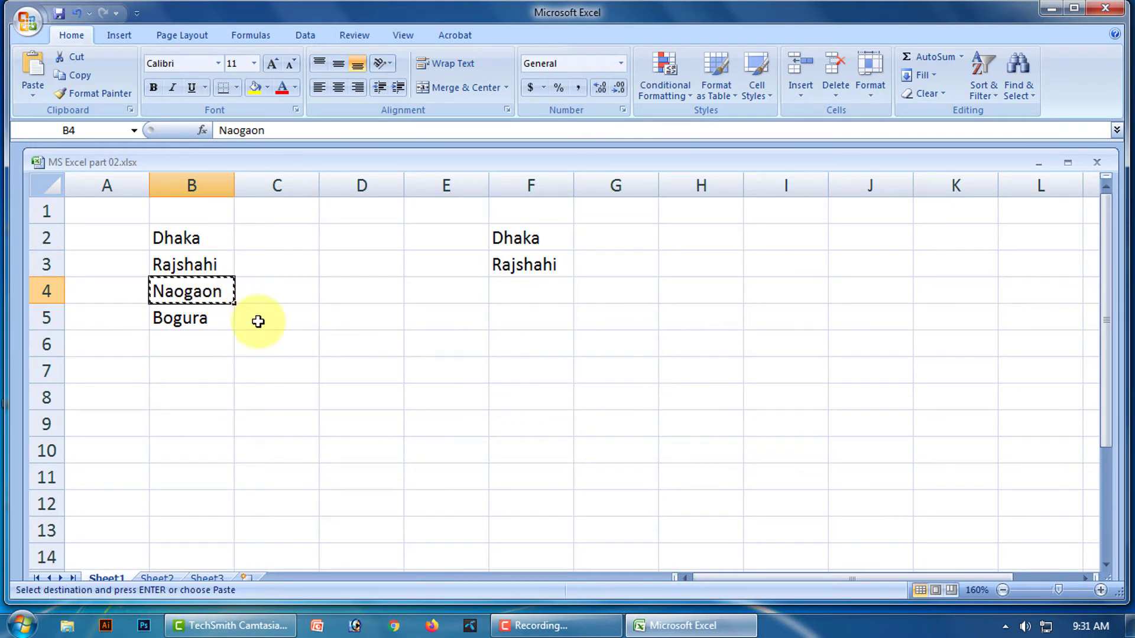
left_click(537, 293)
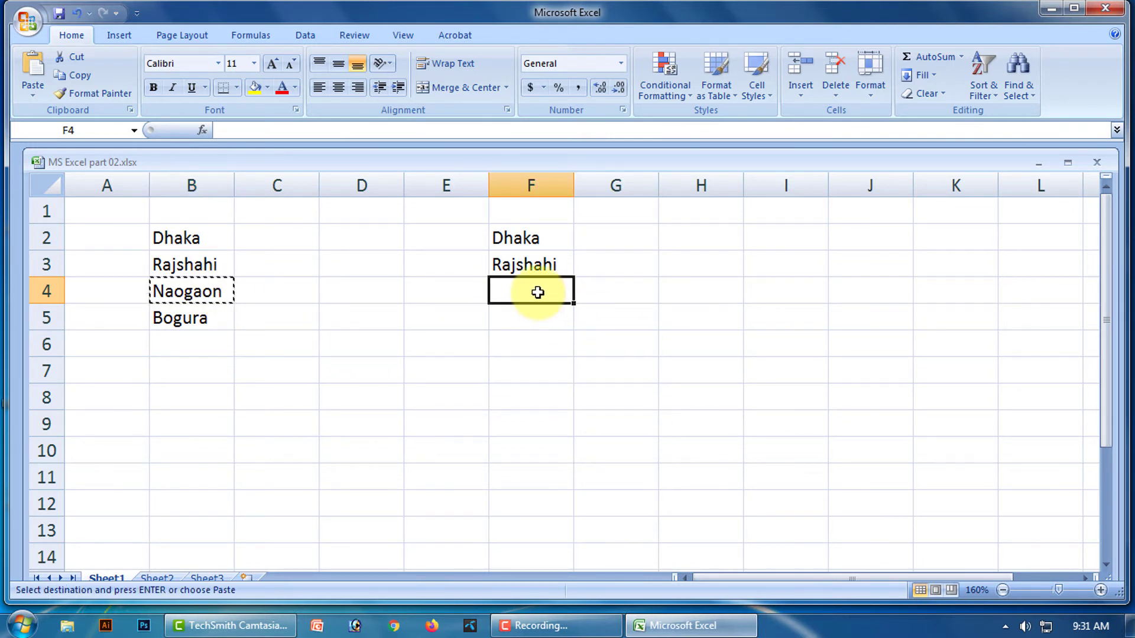
key("ctrl+v")
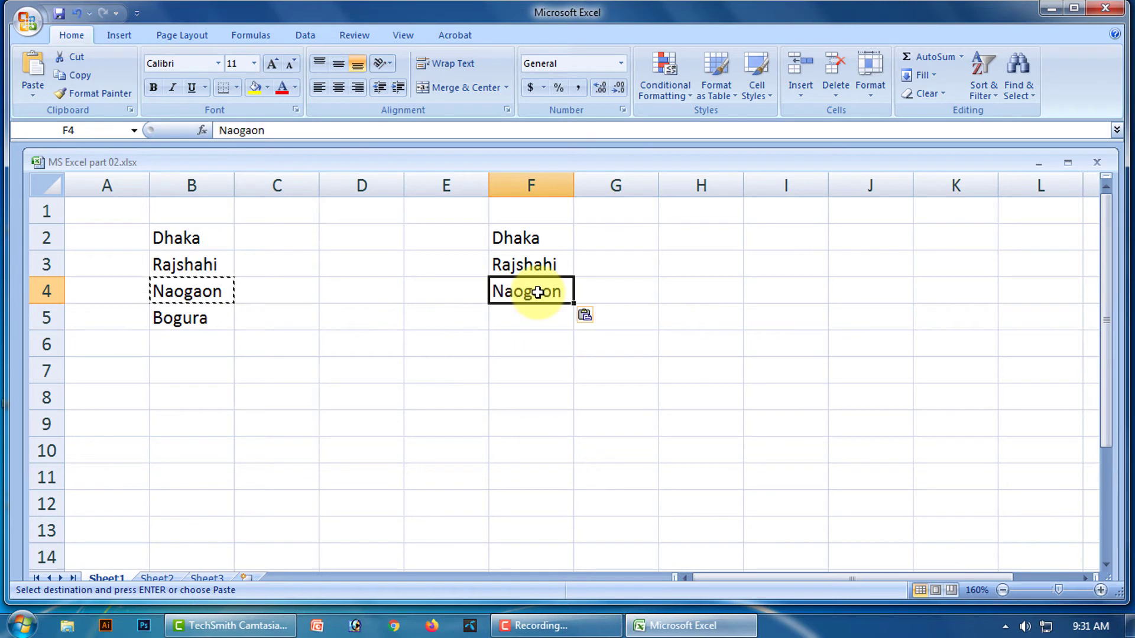
left_click(502, 340)
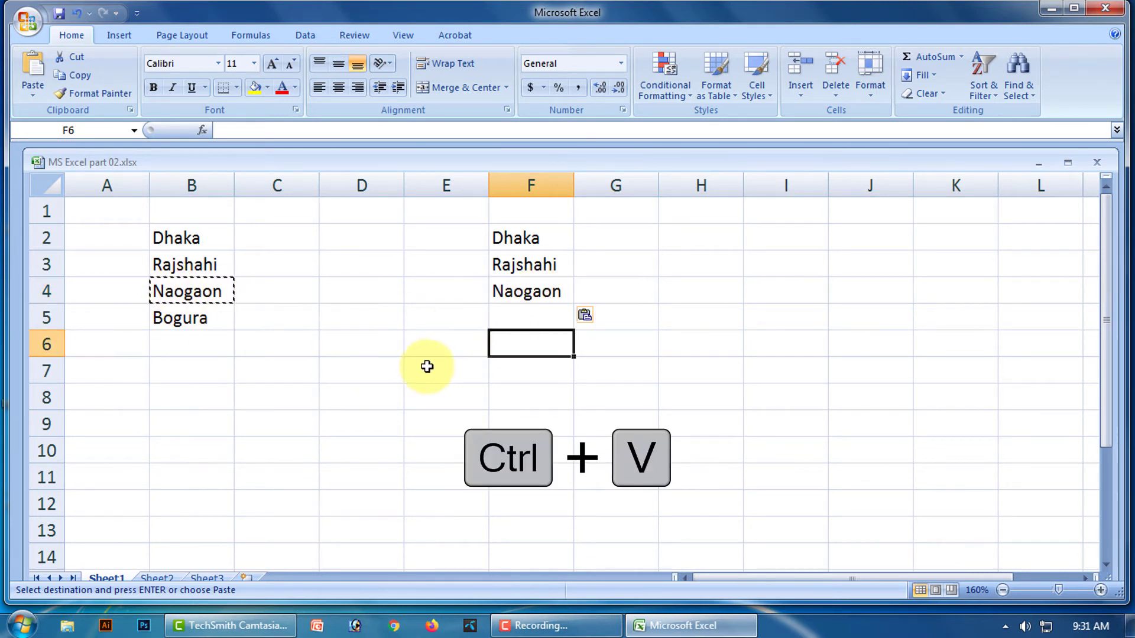
Delete the copied names Dhaka, Rajshahi and Naogaon from cells F2 to F4 one by one
left_click(451, 314)
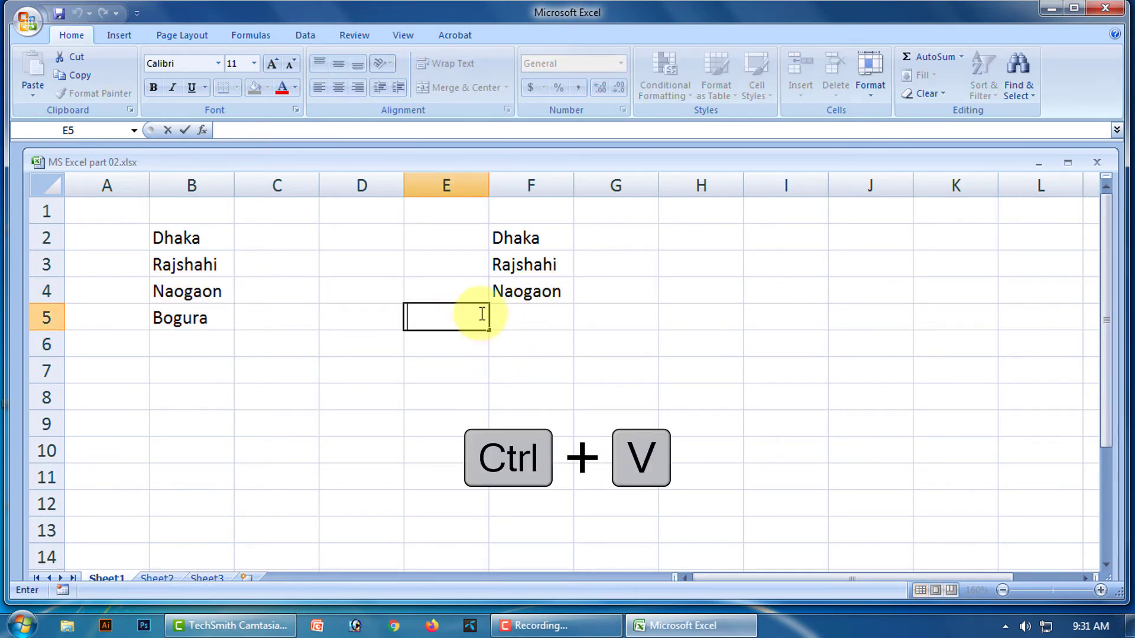
left_click_drag(533, 236, 540, 298)
key("BackSpace")
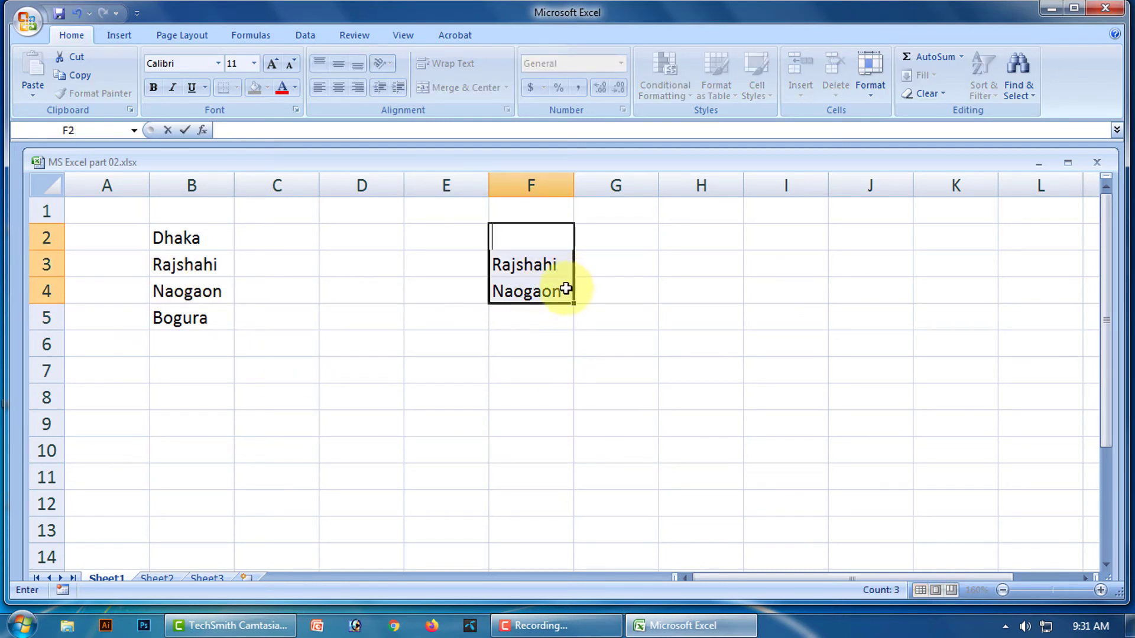
left_click(554, 255)
key("BackSpace")
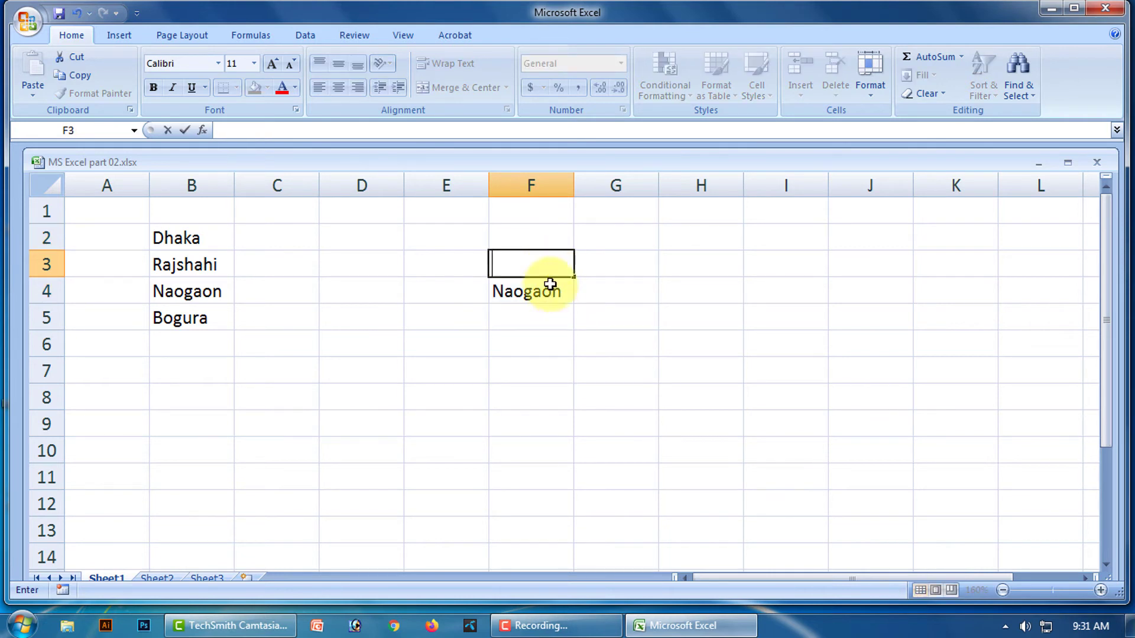
left_click(541, 290)
key("BackSpace")
left_click(409, 359)
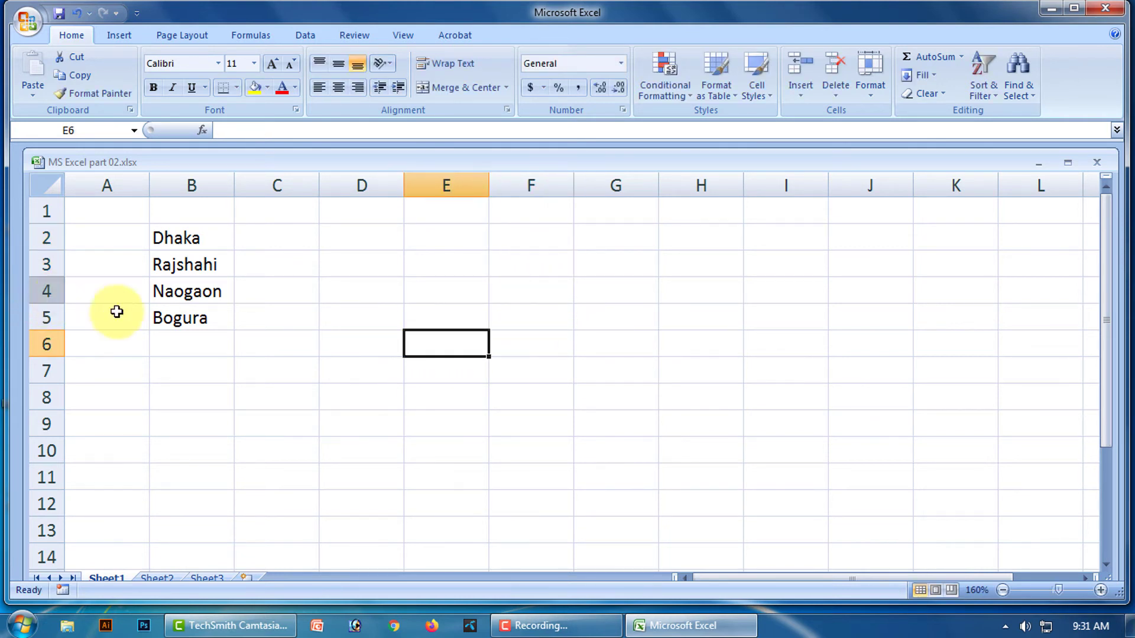
left_click(277, 361)
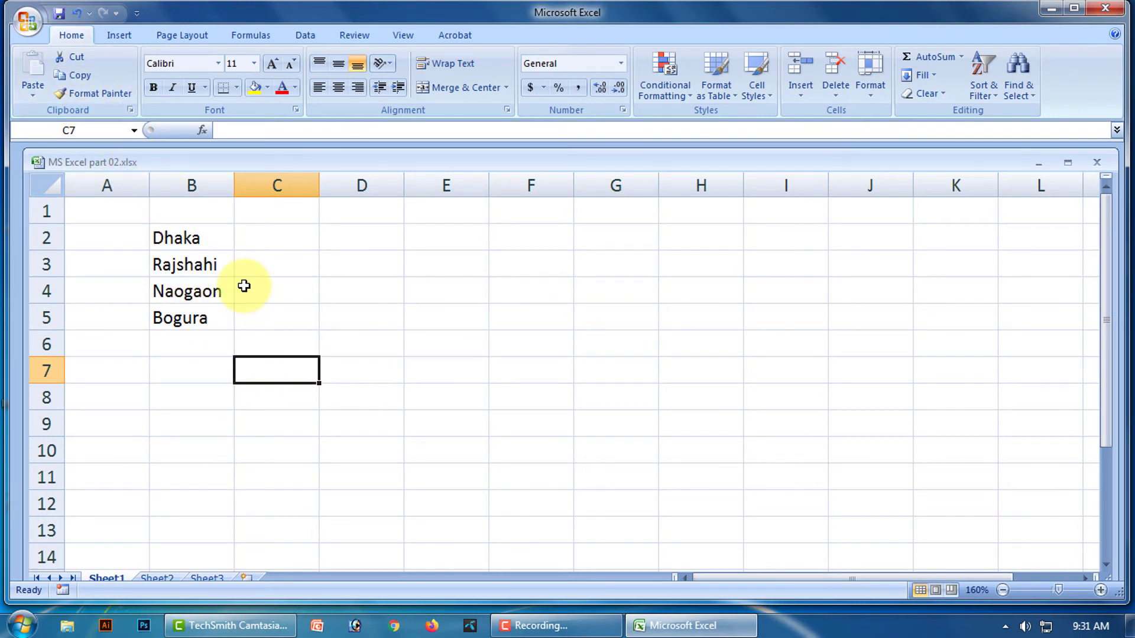
Format Dhaka in cell B2 as bold, italic and underlined
left_click(209, 237)
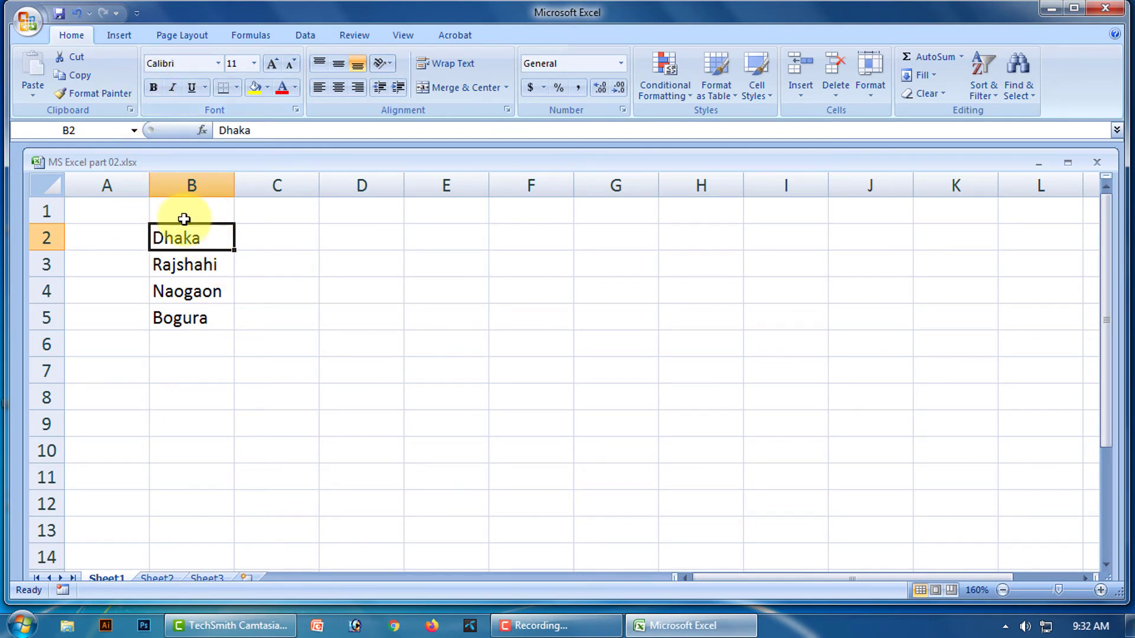
left_click(153, 89)
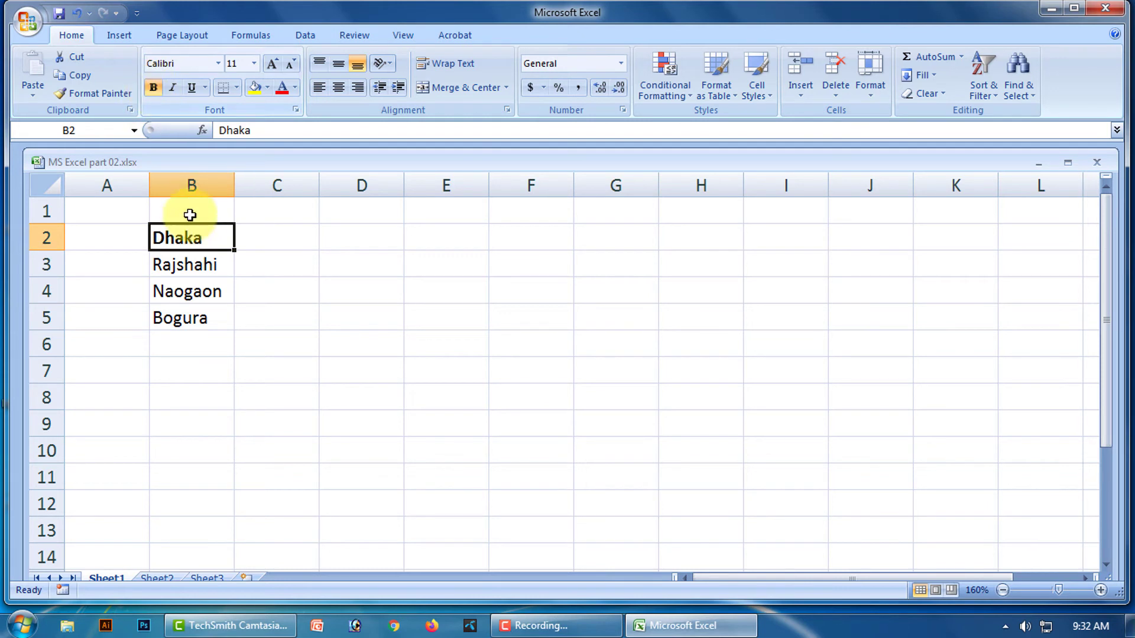
left_click(172, 88)
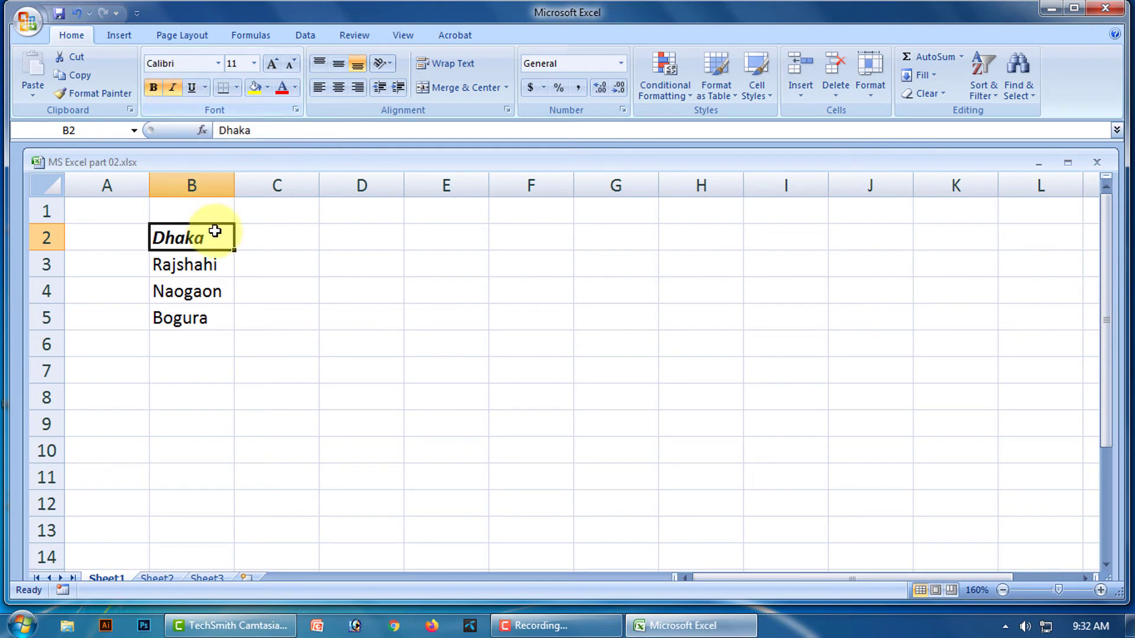
left_click(192, 88)
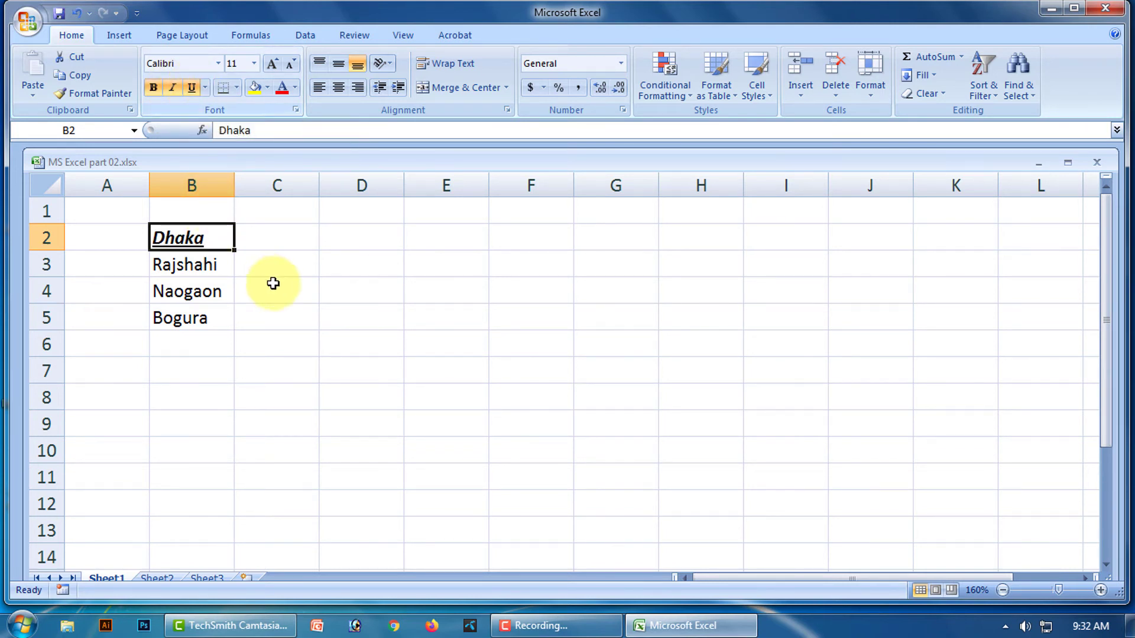
left_click(289, 262)
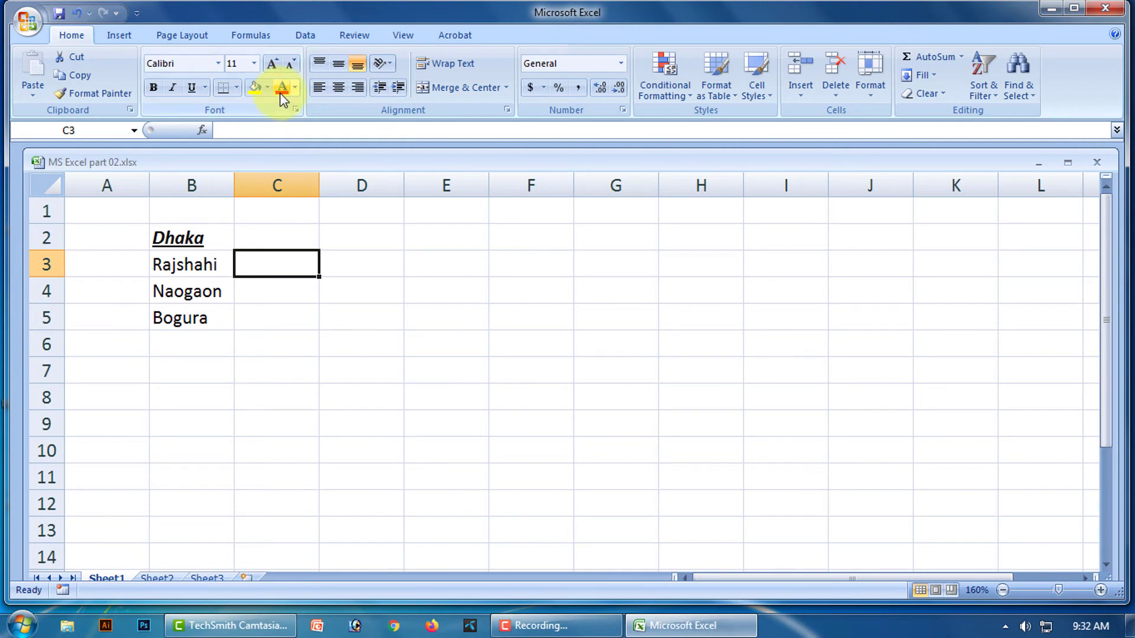
Set the font colour of Dhaka in cell B2 to red
left_click(296, 87)
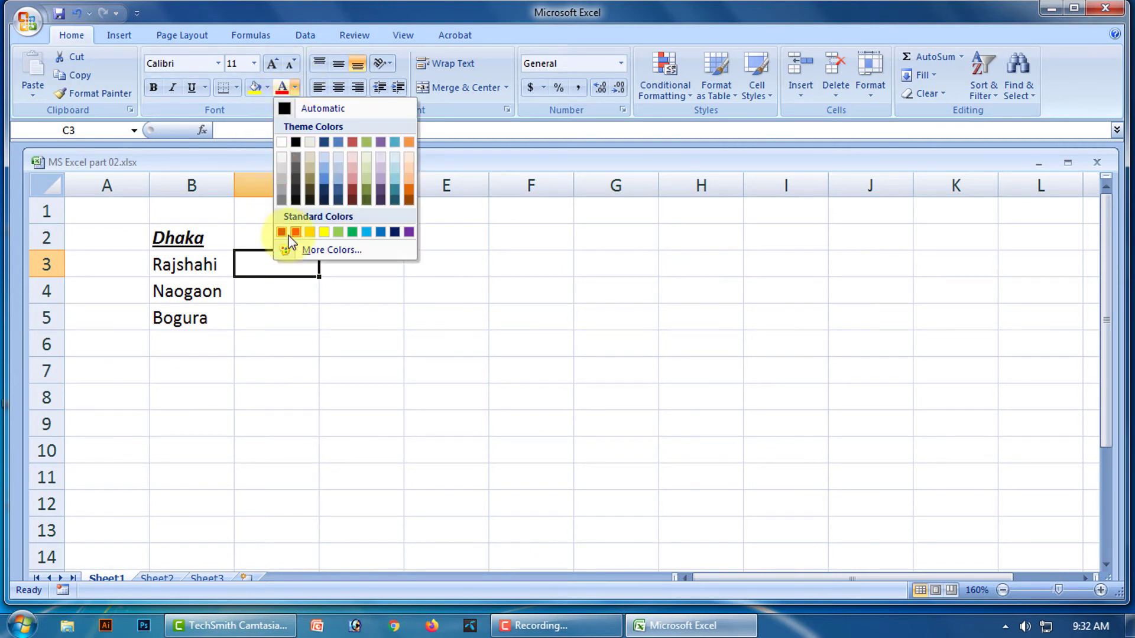
left_click(296, 232)
left_click(201, 236)
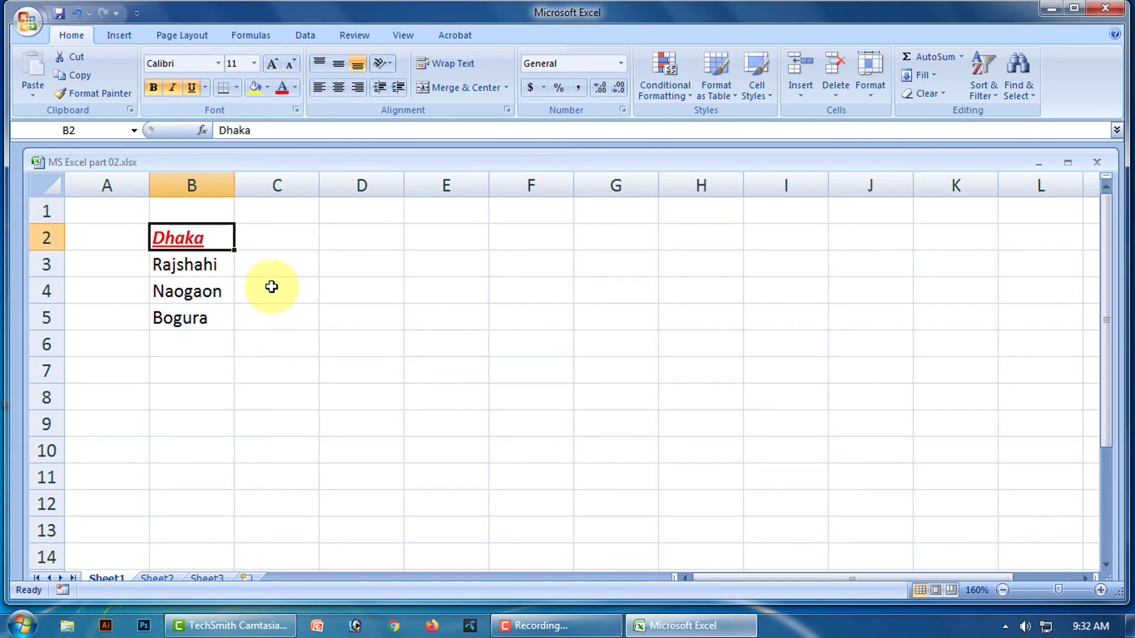
left_click(273, 262)
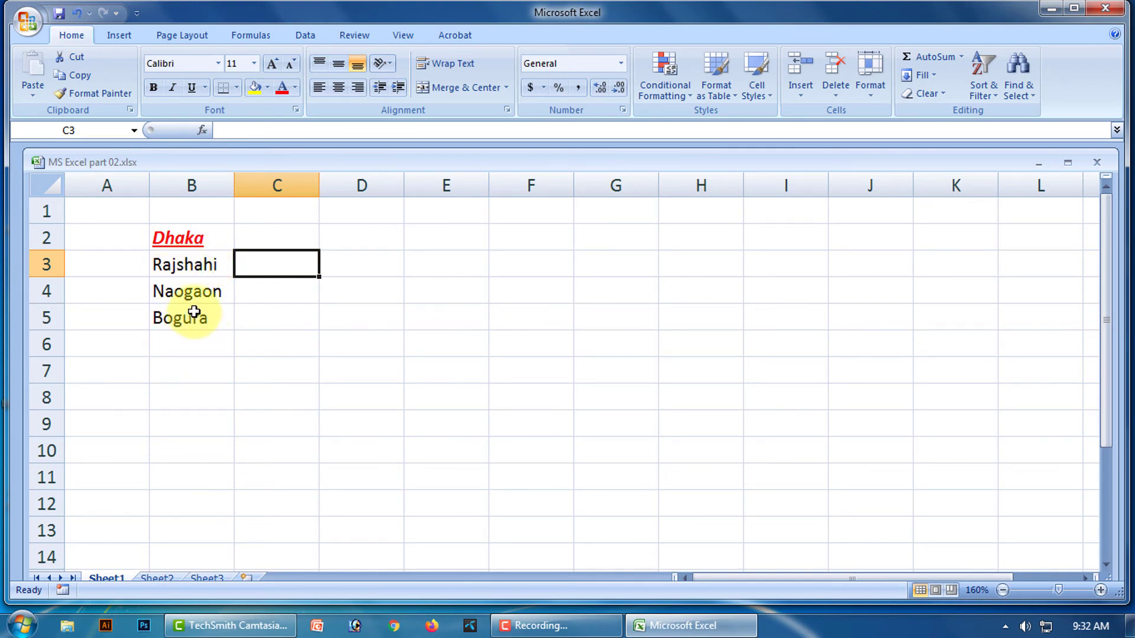
Copy the formatting of Dhaka in cell B2 onto Rajshahi, Naogaon and Bogura in cells B3 to B5 with Format Painter
left_click(197, 238)
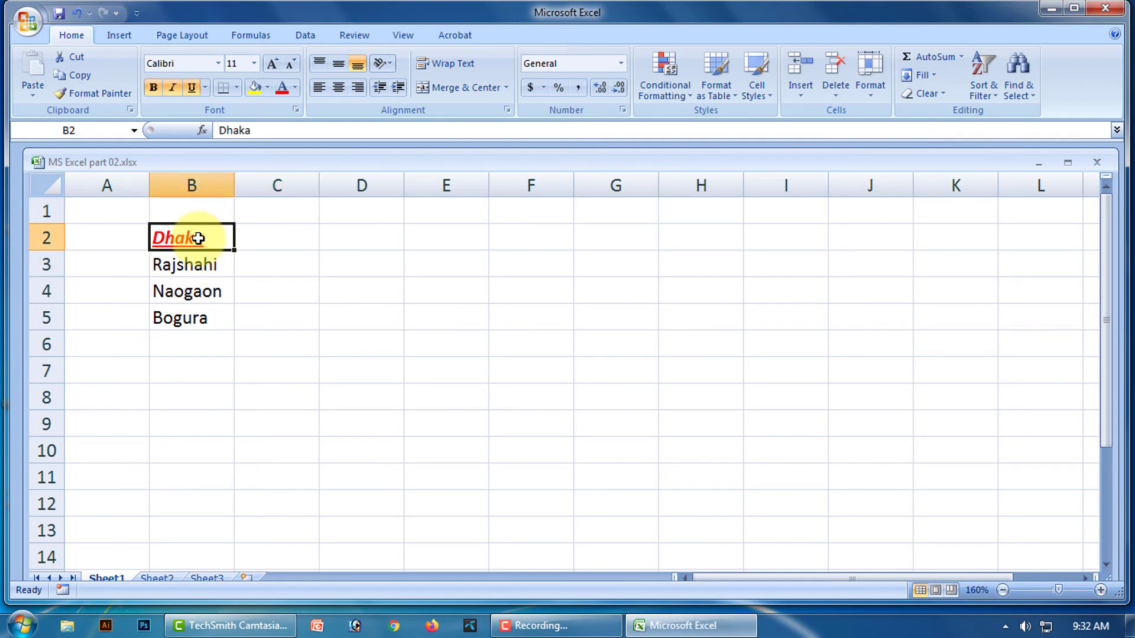
left_click(90, 95)
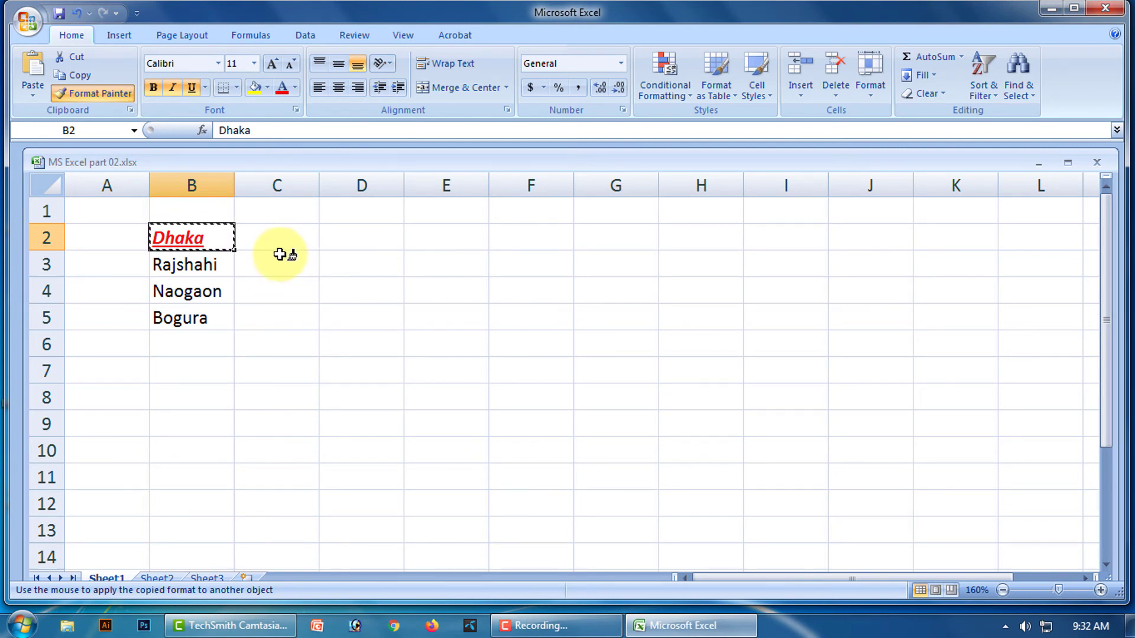
left_click_drag(183, 265, 178, 320)
left_click(393, 299)
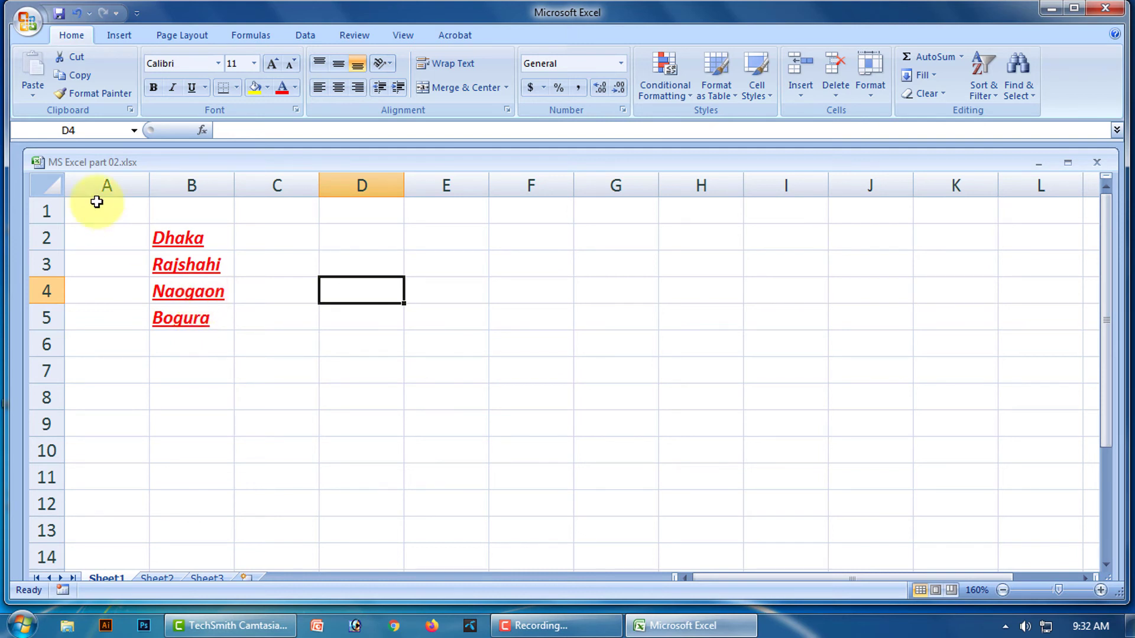
Undo the Format Painter change on cells B3 to B5 and cancel the remaining copy selection
left_click(77, 12)
left_click(288, 293)
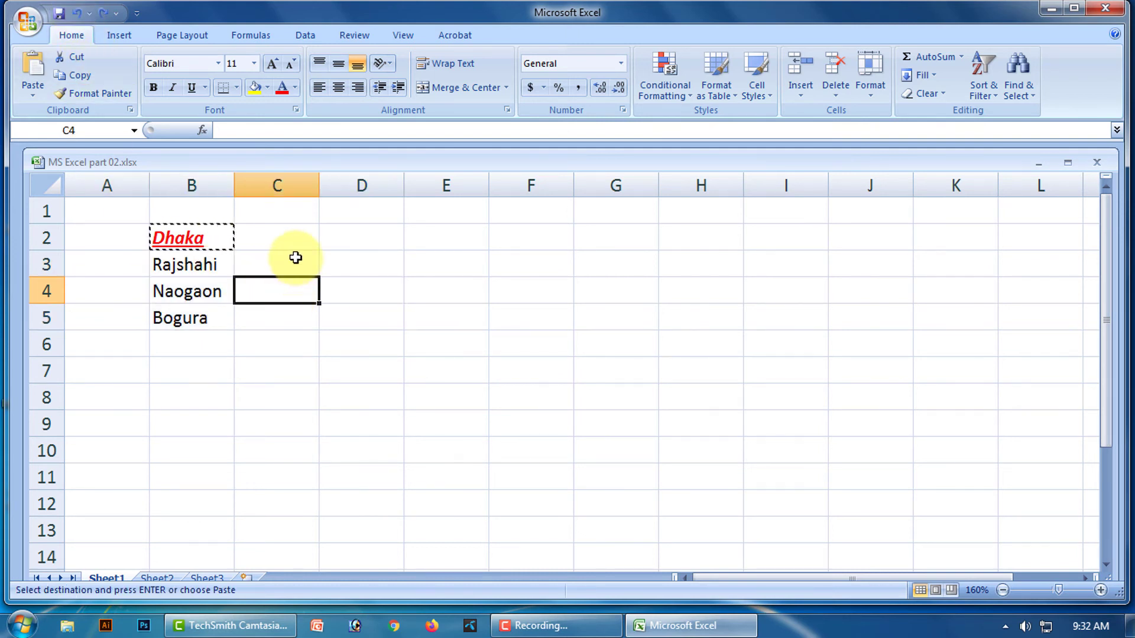
double_click(287, 262)
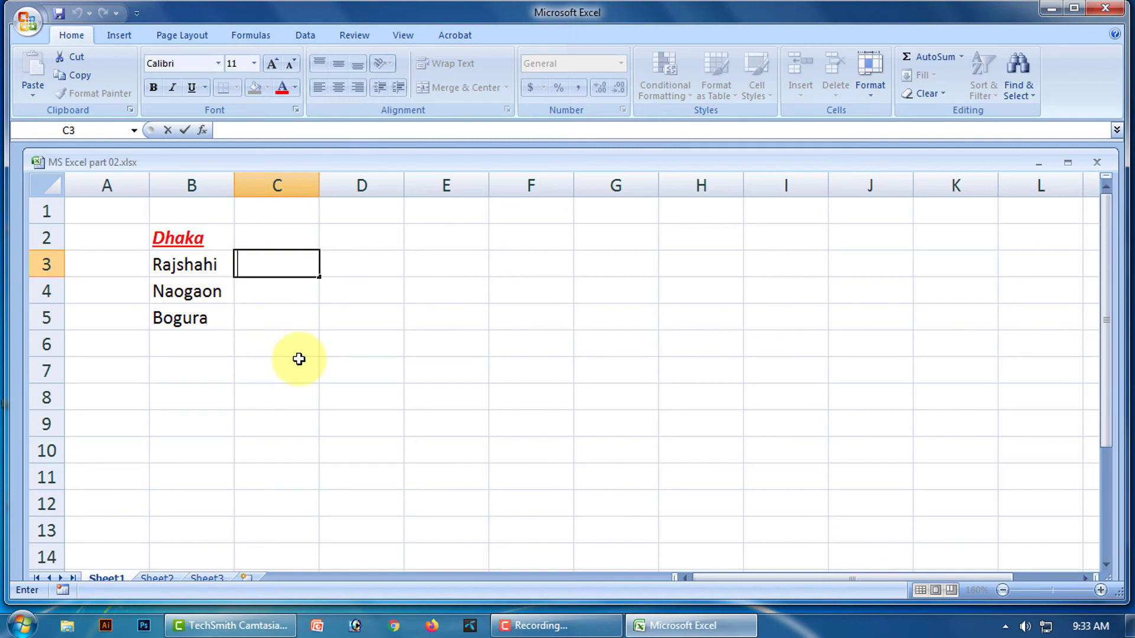
left_click(287, 318)
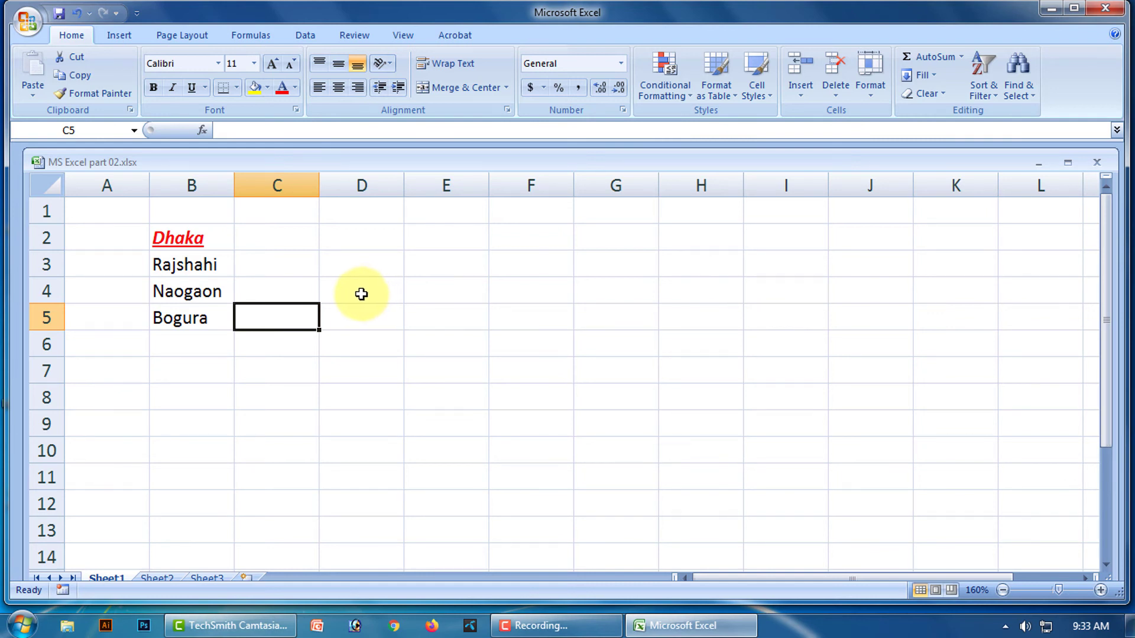
Show the Office Clipboard and collect Dhaka, Rajshahi, Naogaon and Bogura from cells B2 to B5 as separate copied items
left_click(130, 110)
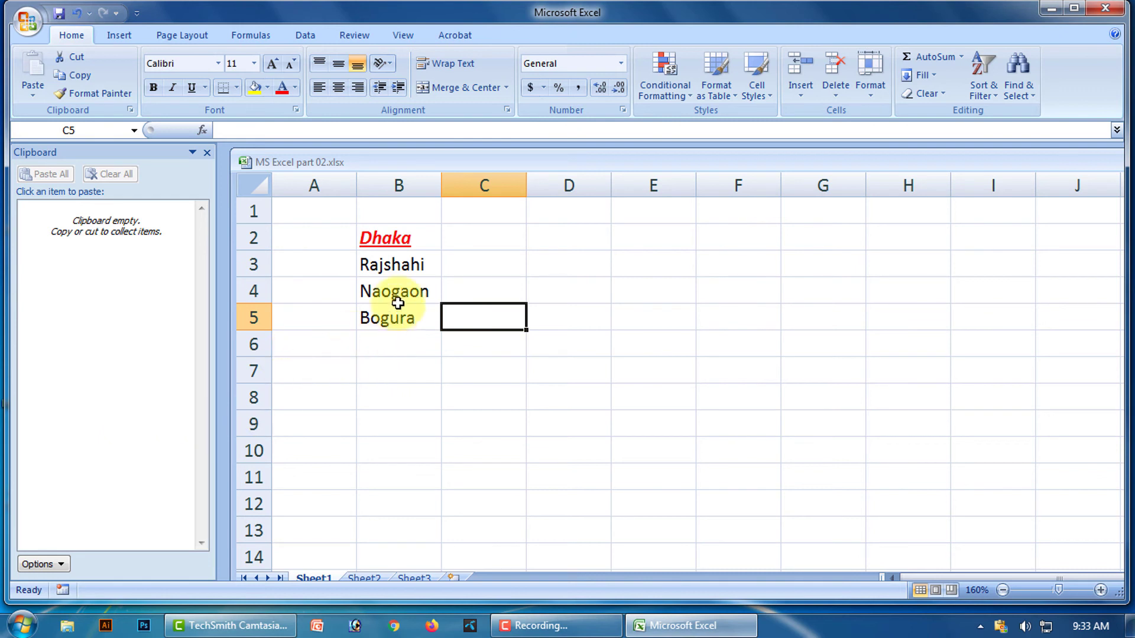
left_click(396, 240)
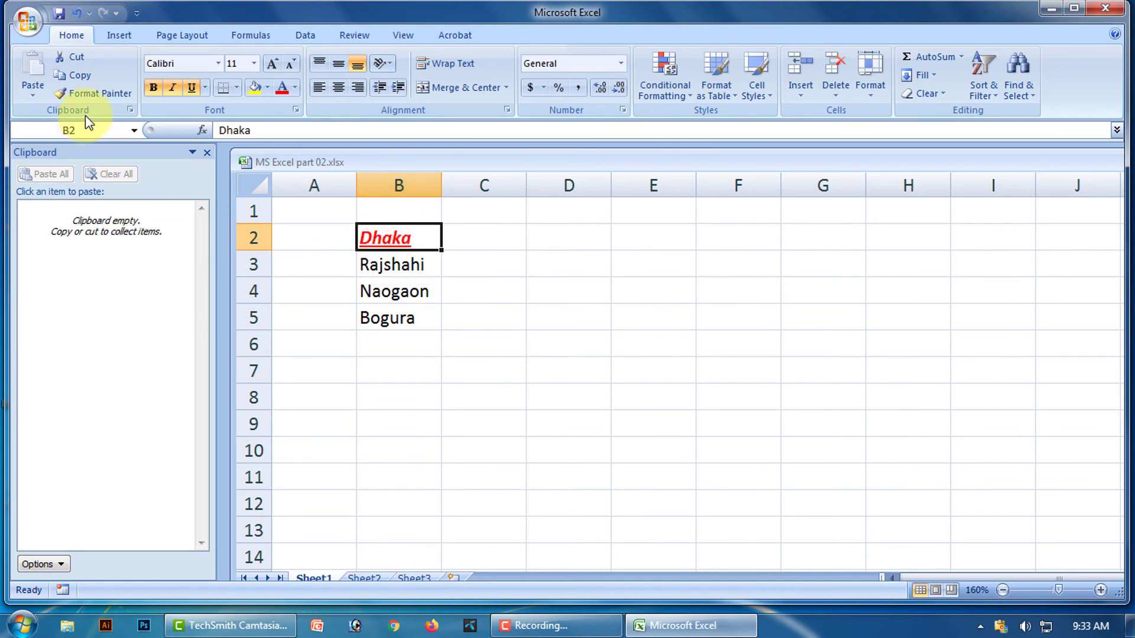
left_click(81, 75)
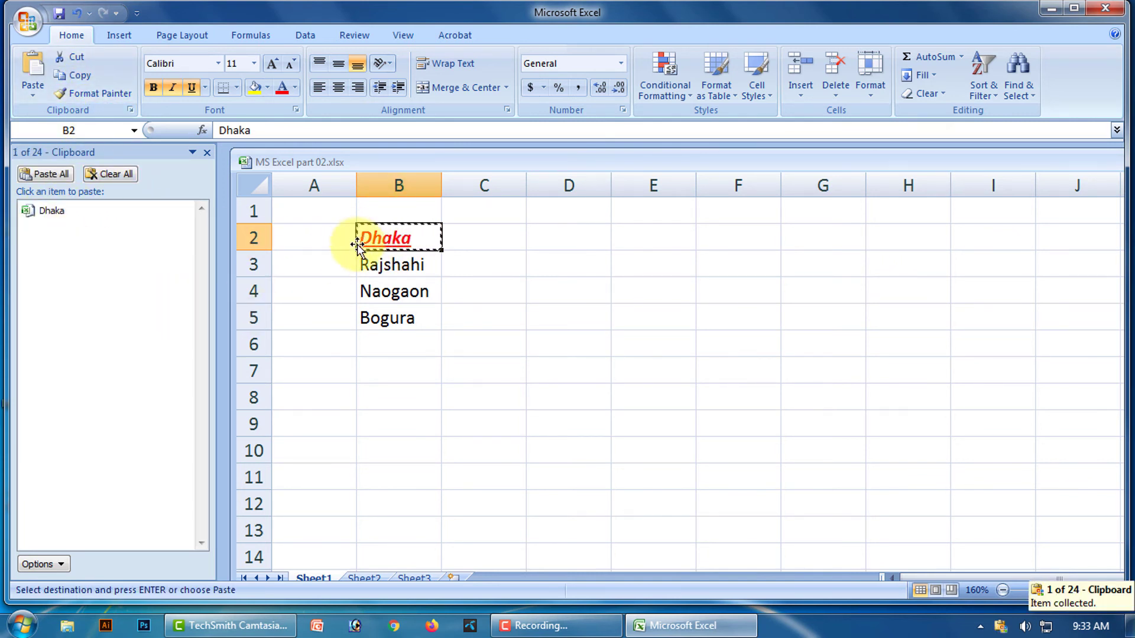
left_click(407, 266)
right_click(407, 265)
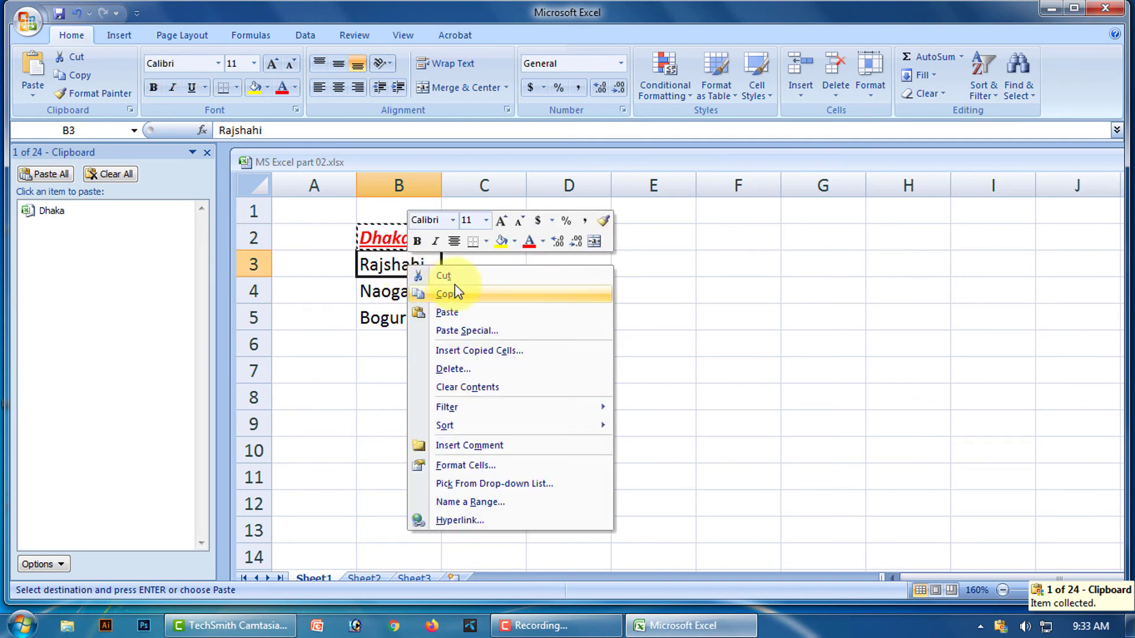
left_click(460, 299)
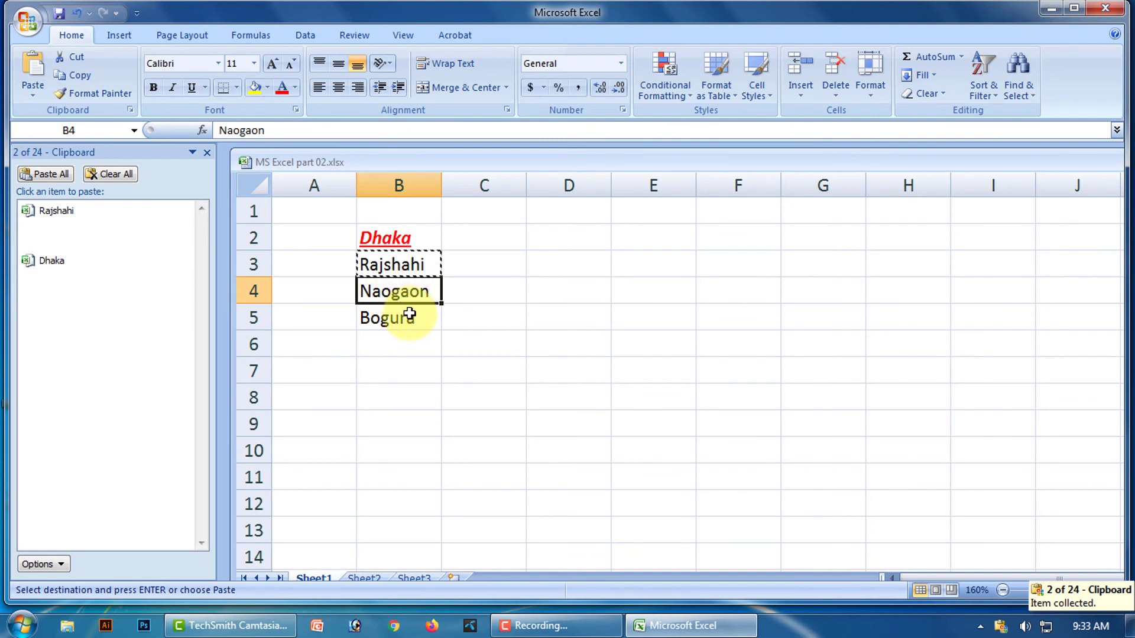
key("ctrl+c")
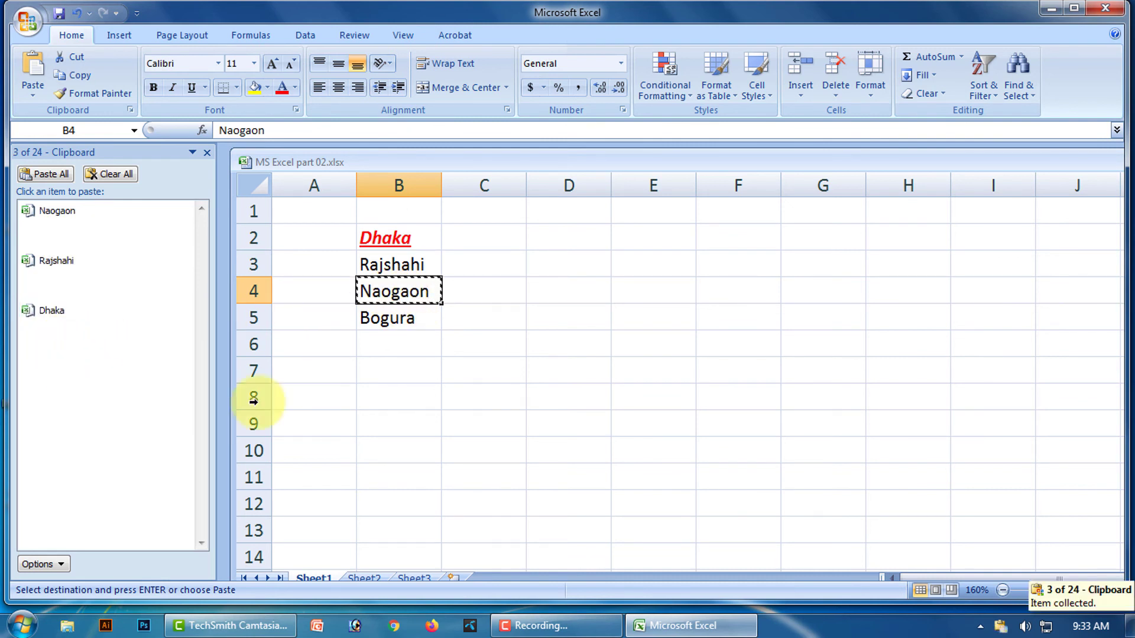
left_click(394, 322)
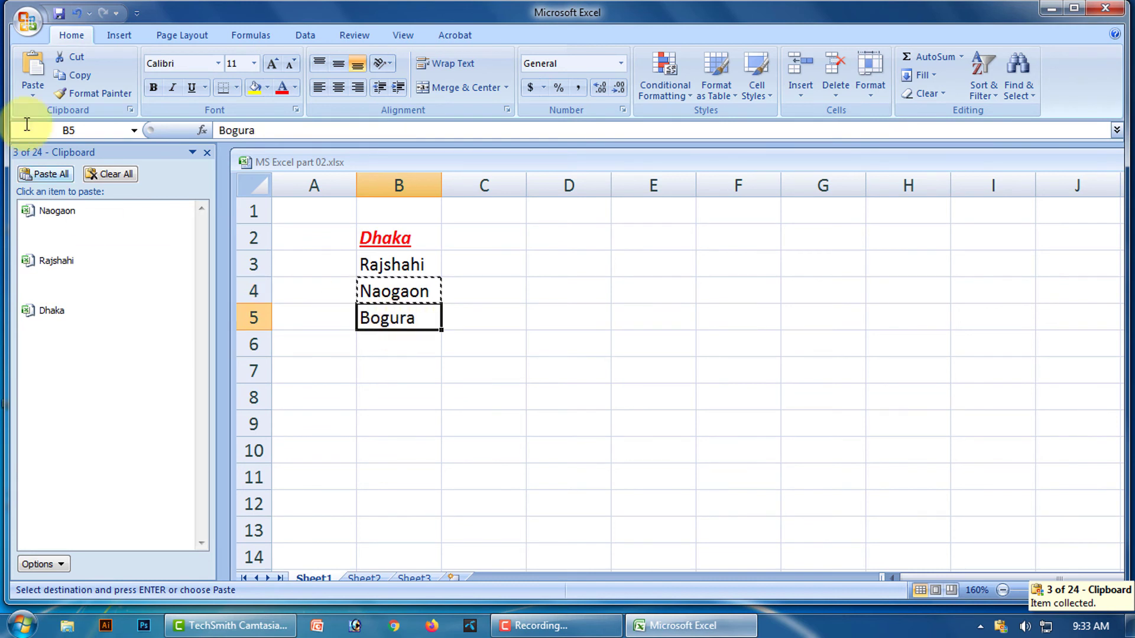
left_click(74, 75)
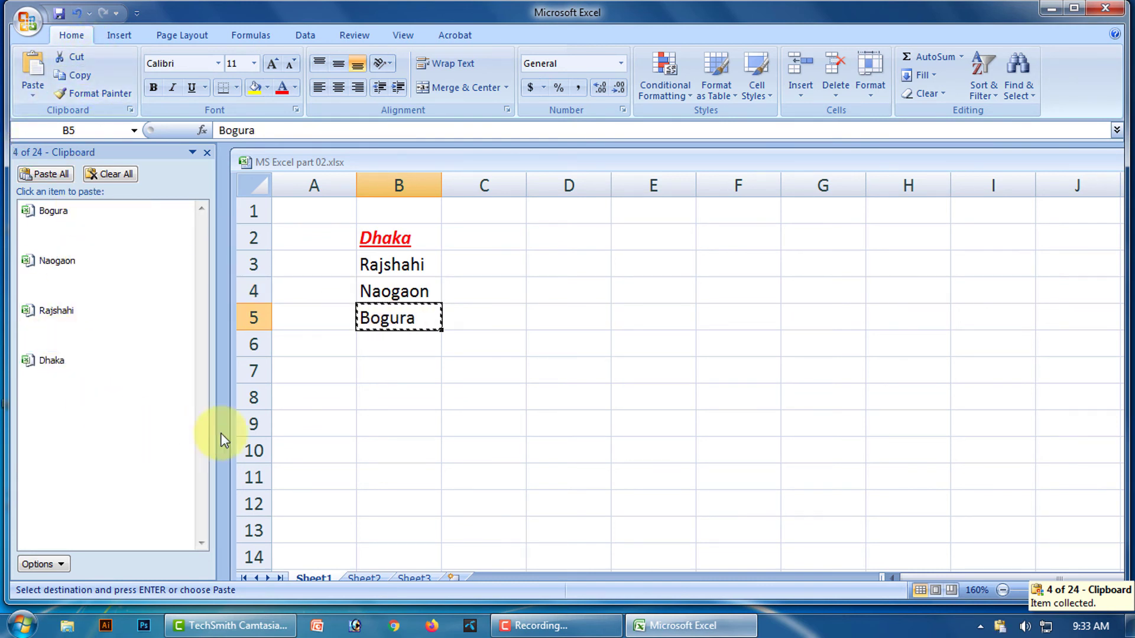
left_click(506, 349)
left_click(496, 300)
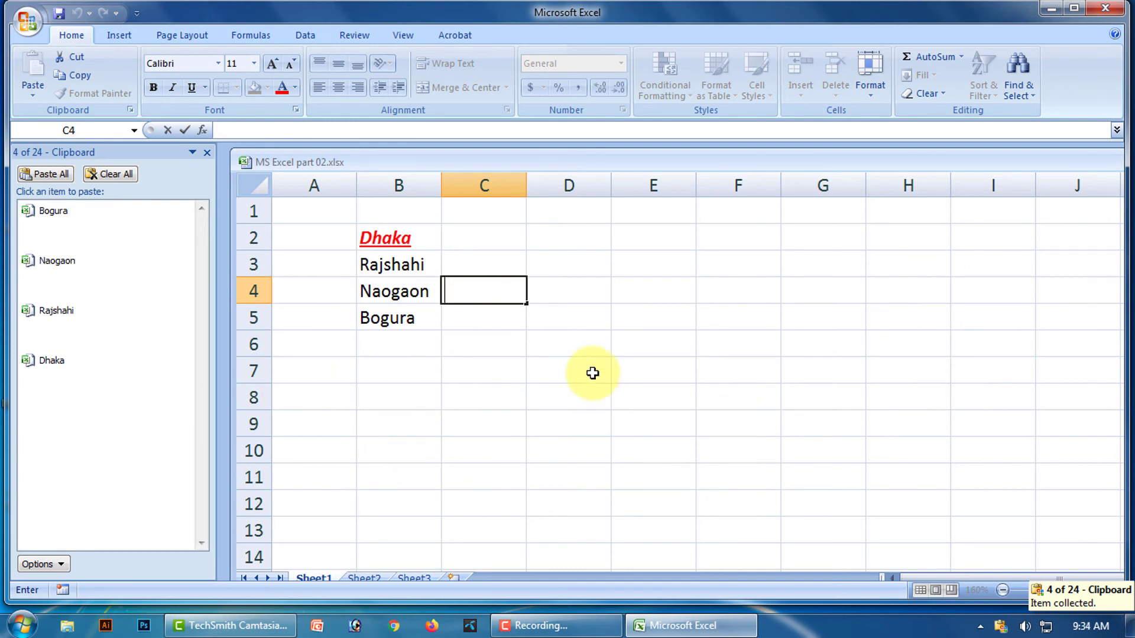
Enter aaa in cell D6 and append the collected clipboard items Naogaon, Rajshahi and Dhaka one by one in the same cell
left_click(581, 348)
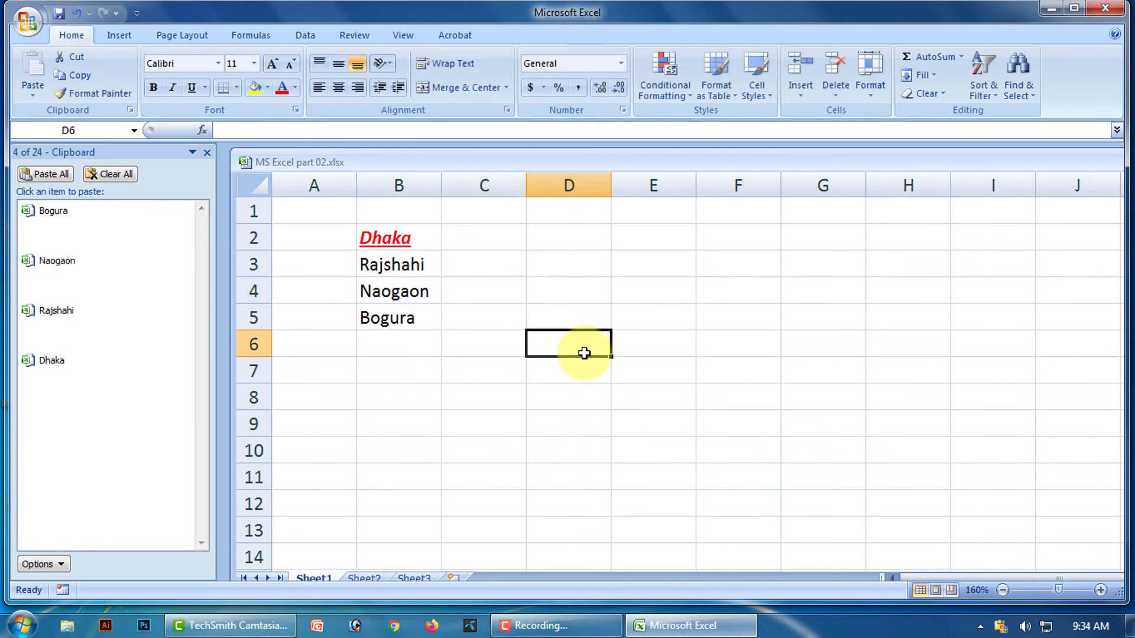
type("aaa")
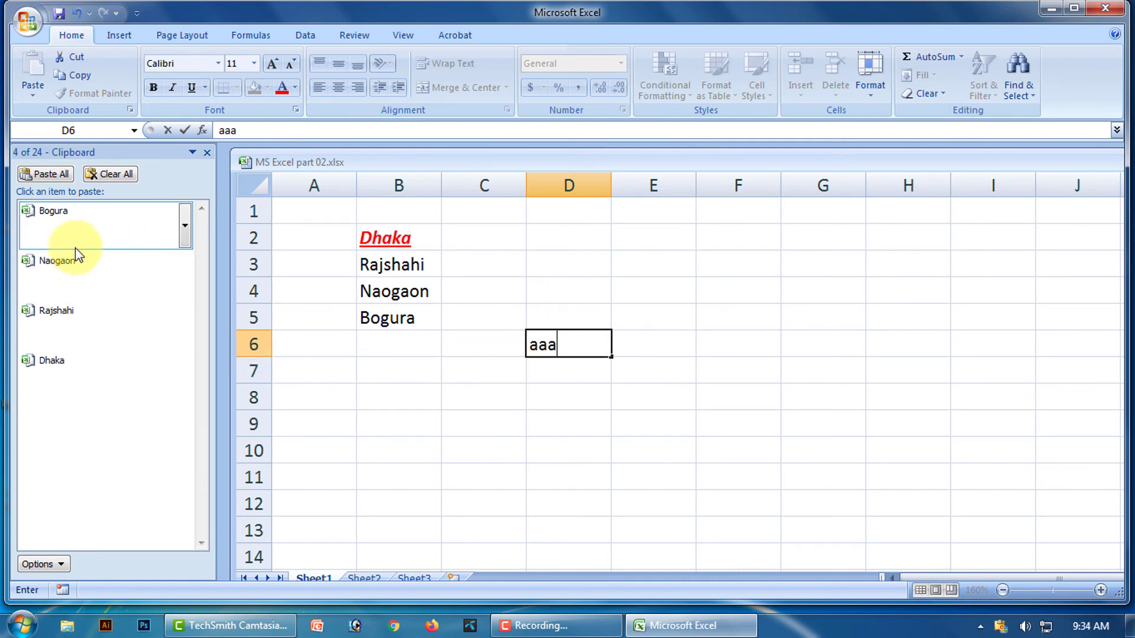
left_click(68, 266)
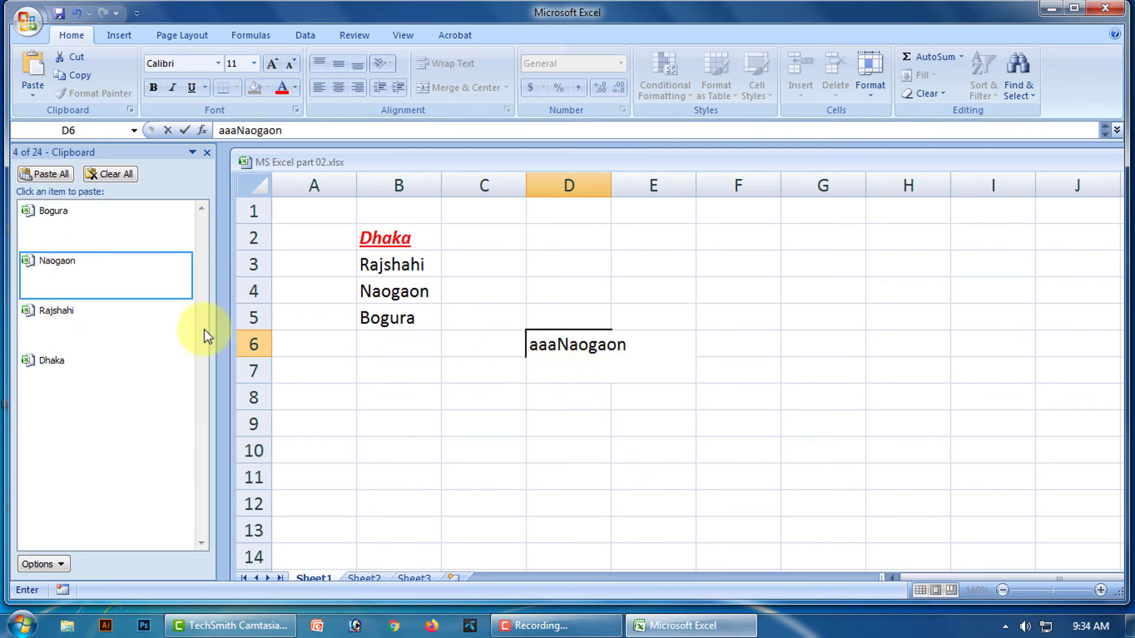
left_click(59, 314)
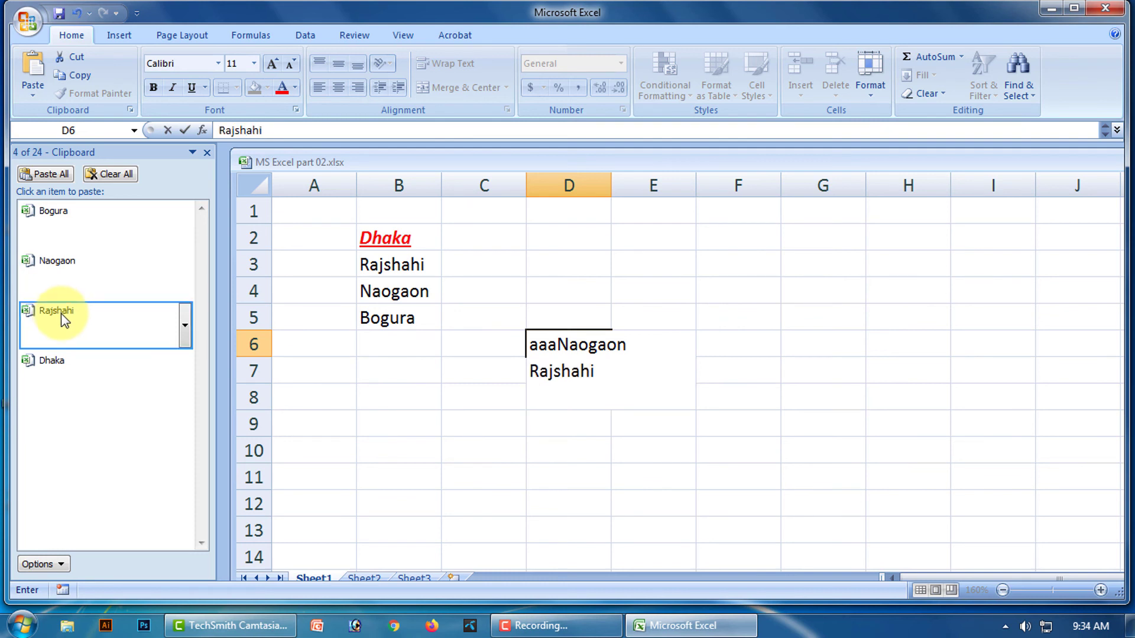
left_click(55, 363)
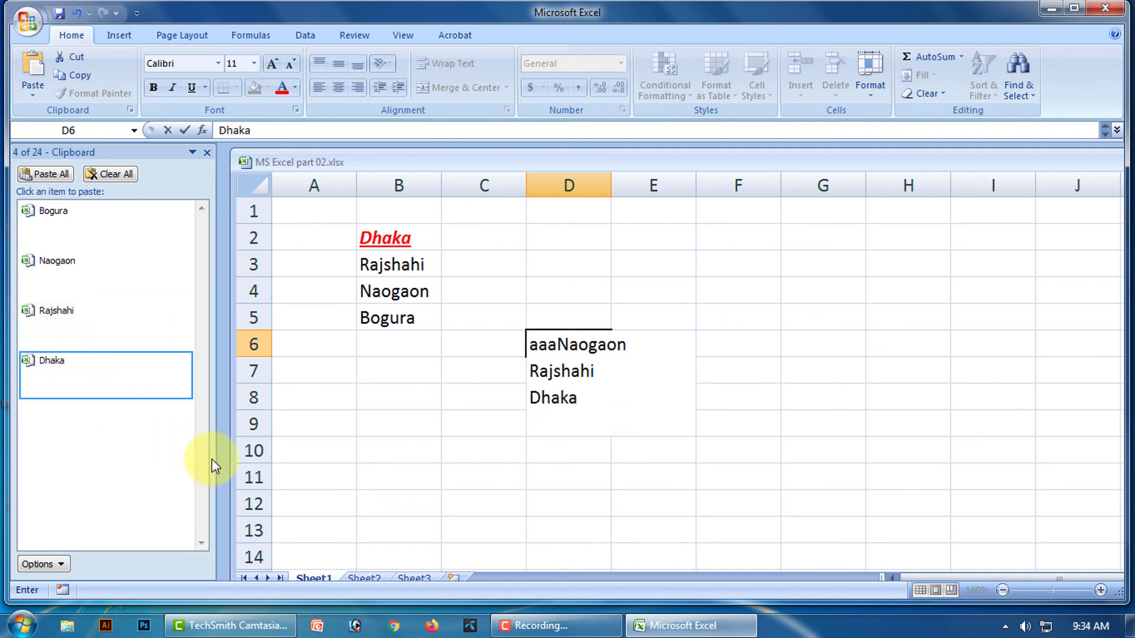
left_click(583, 477)
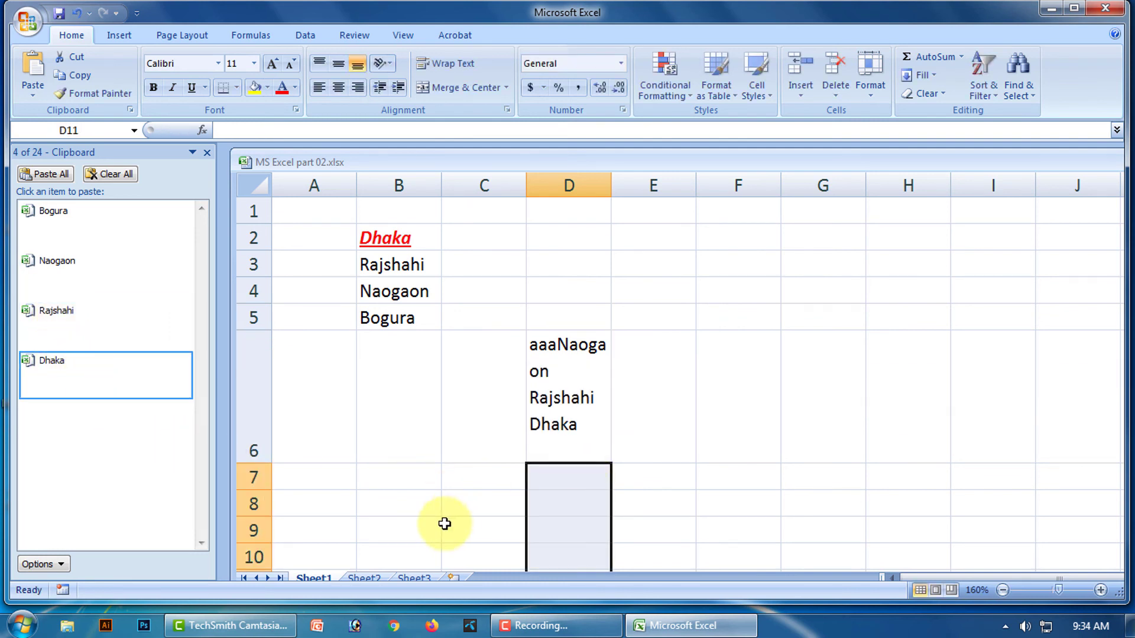
Paste all collected clipboard items together starting at cell F3, and empty and close the Office Clipboard
left_click(733, 263)
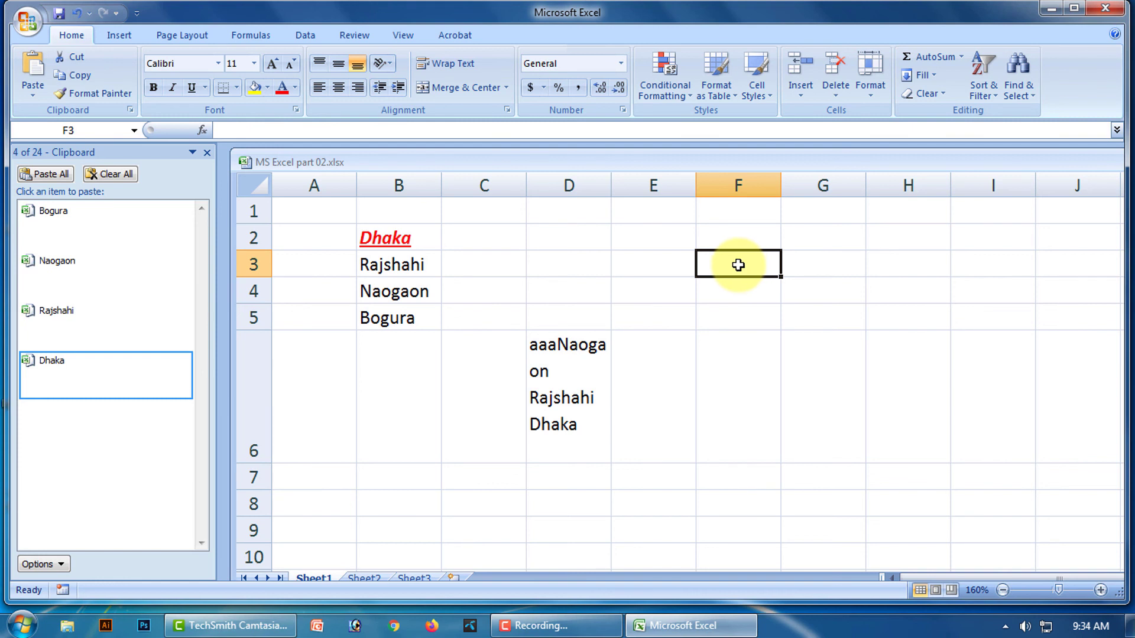
left_click(58, 177)
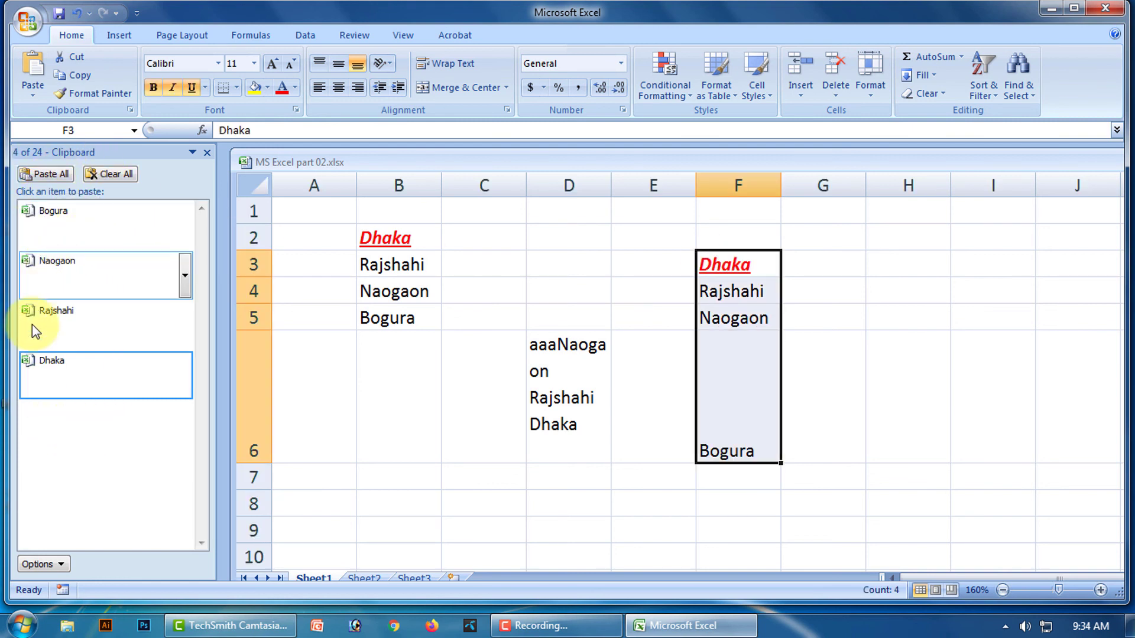
left_click(112, 175)
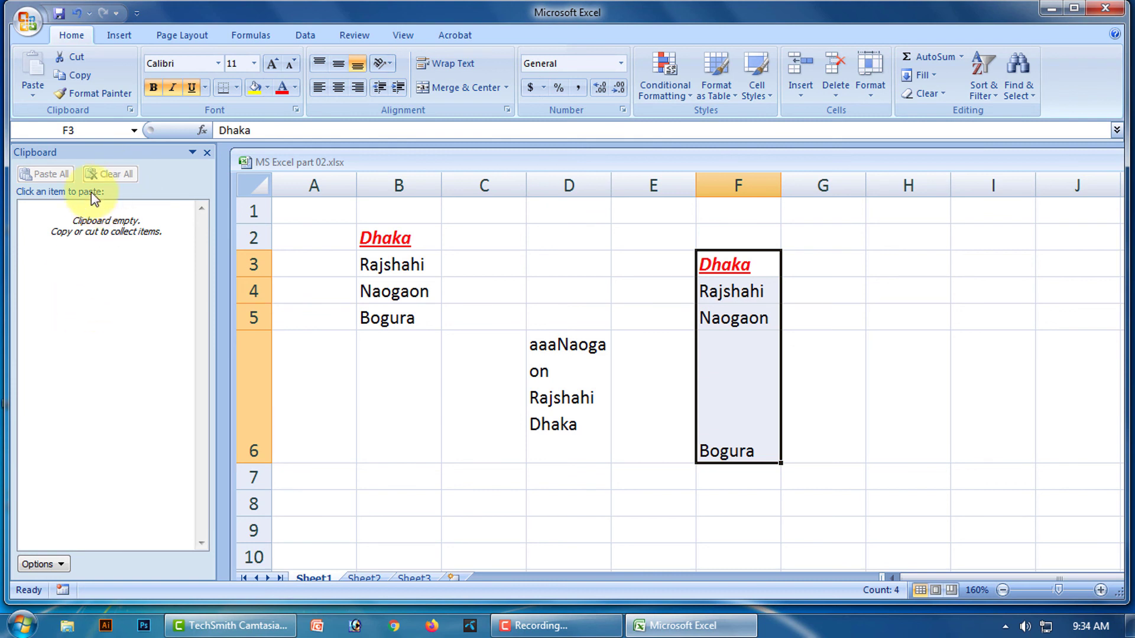
left_click(208, 153)
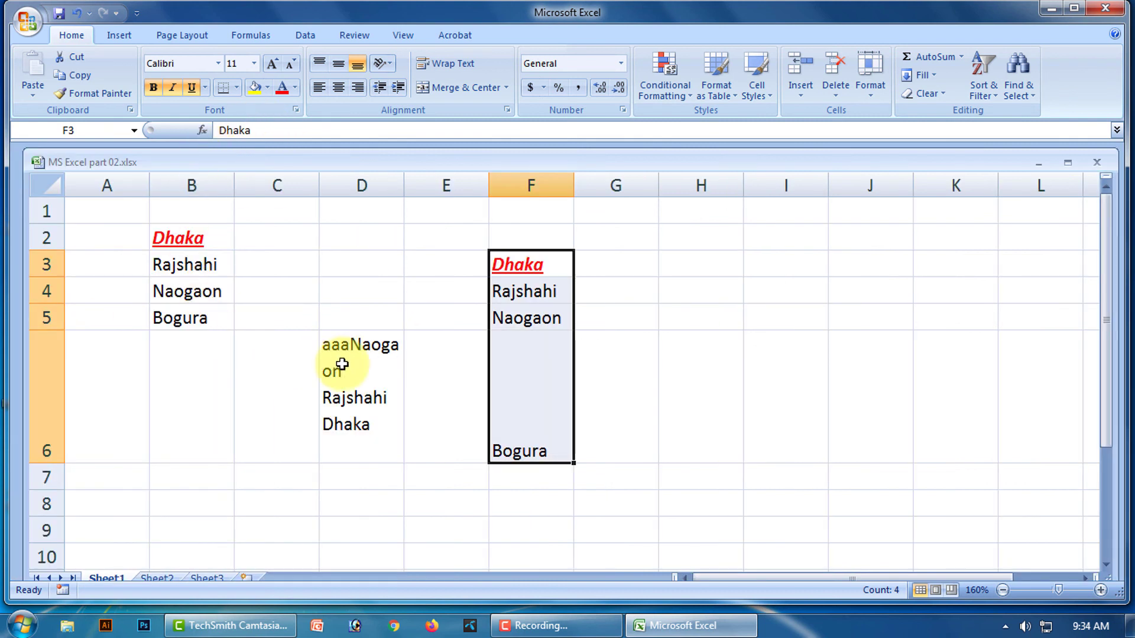
left_click(663, 310)
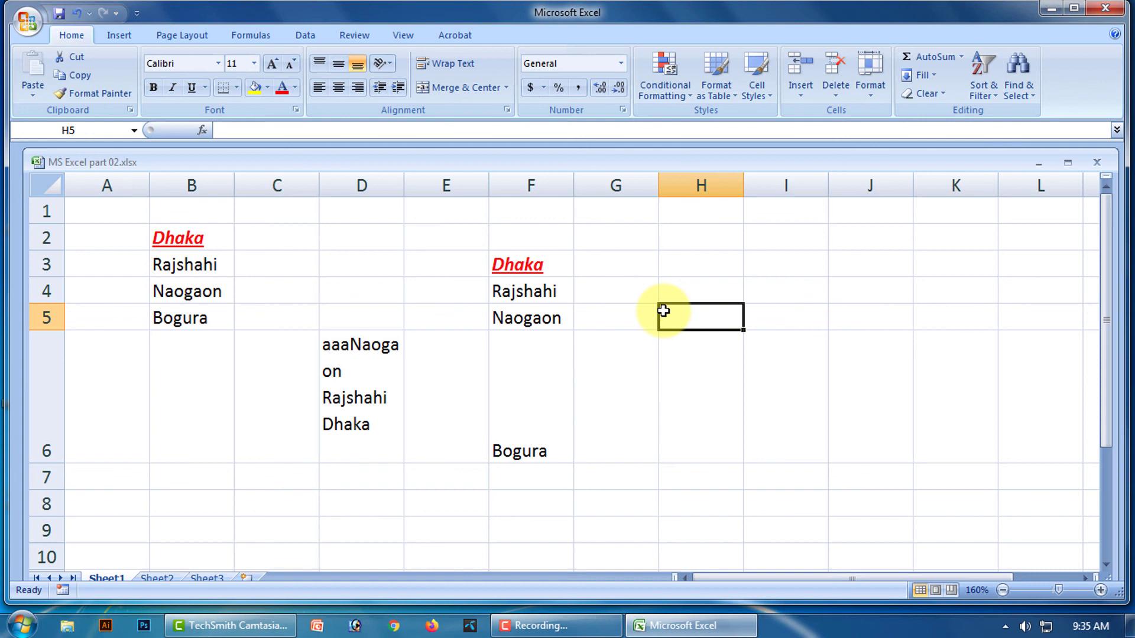
left_click(543, 628)
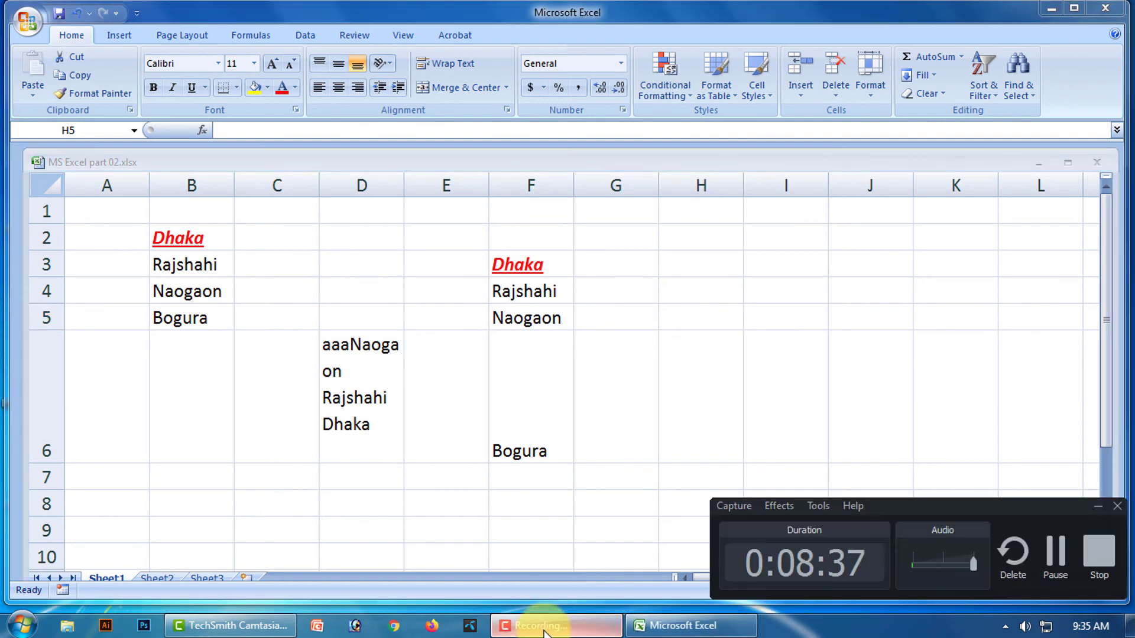